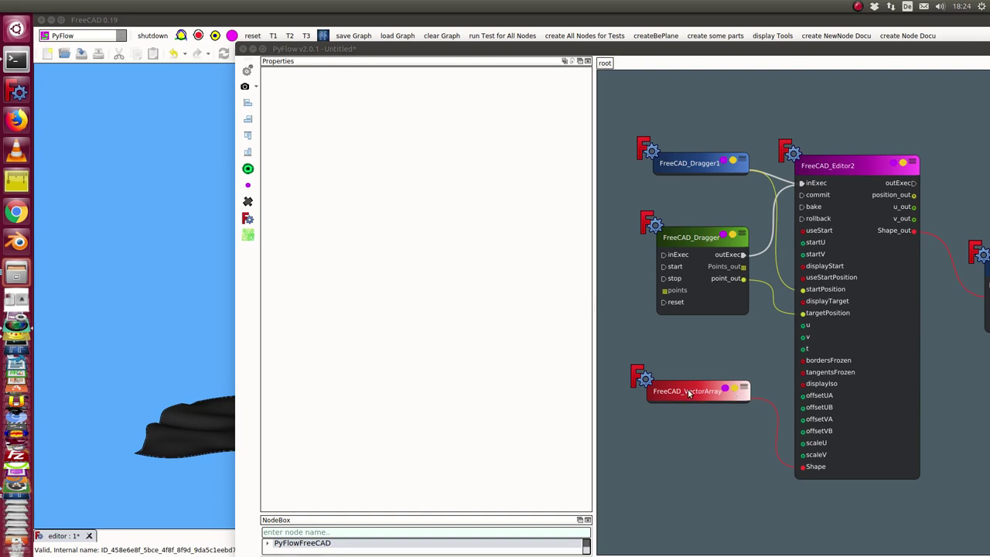
Step: Inspect the surface's B-spline poles and knot data, then hide it and restore the node editor
left_click_drag(708, 51, 964, 51)
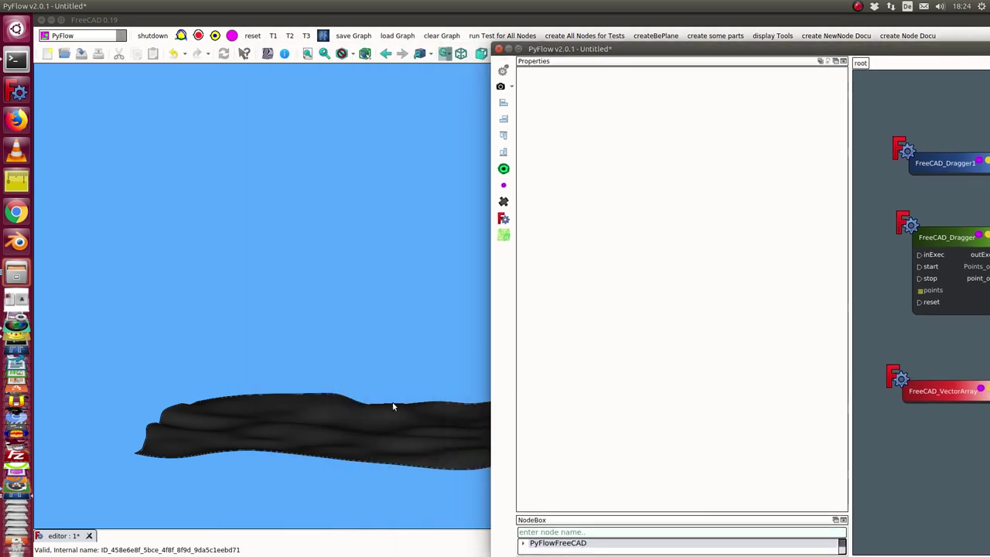
left_click(323, 427)
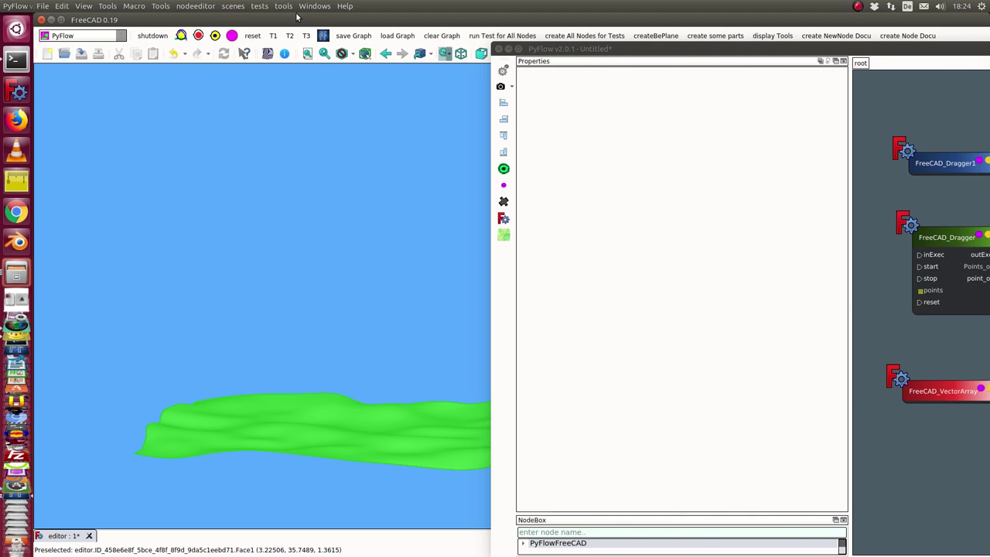
left_click(345, 413)
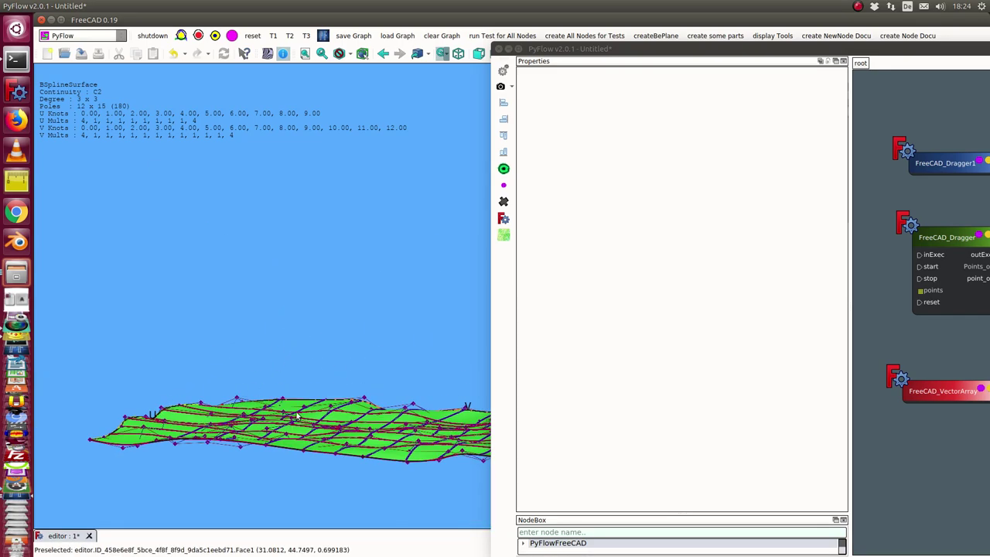
left_click(283, 53)
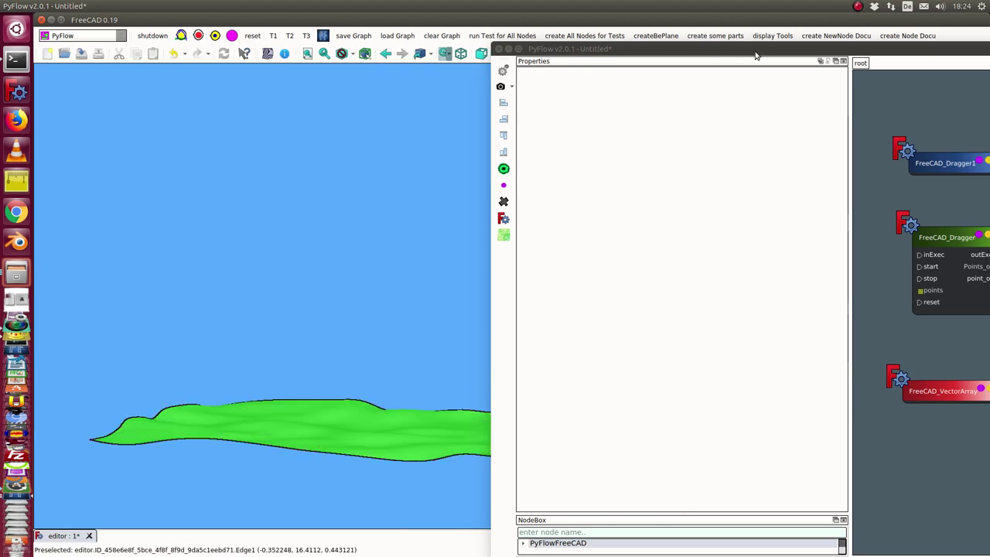
left_click_drag(758, 50, 631, 36)
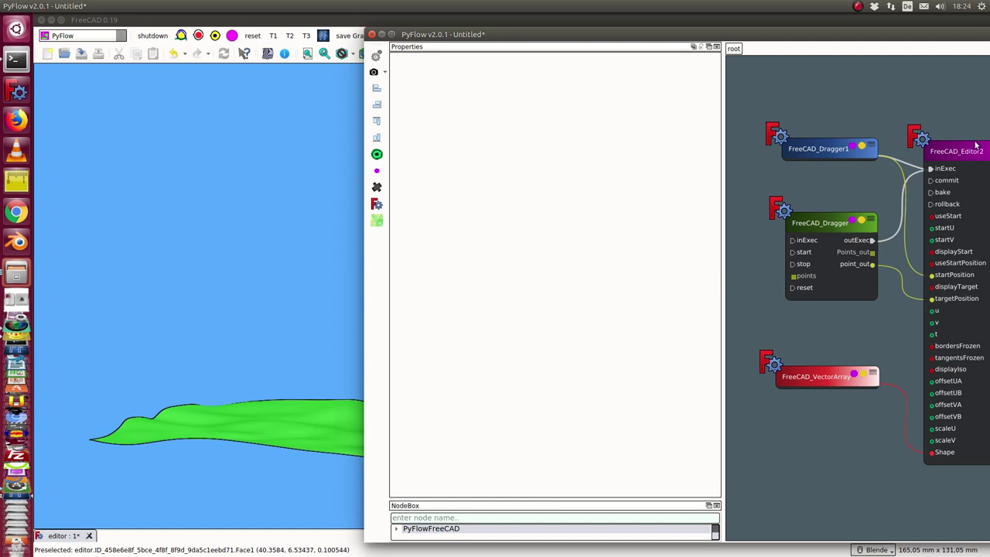
Step: Reset and start the FreeCAD_Dragger on the B-spline surface
left_click(825, 228)
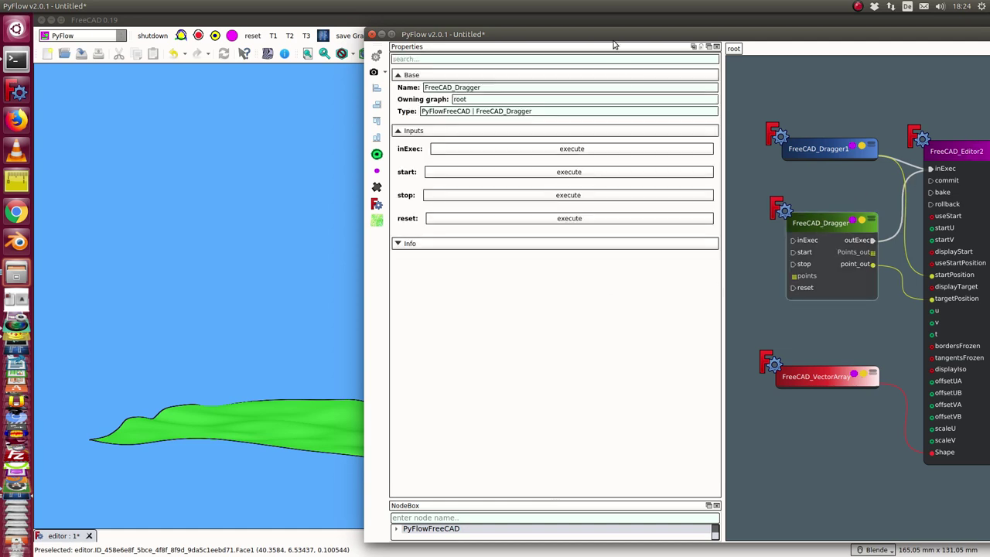
left_click_drag(639, 36, 842, 41)
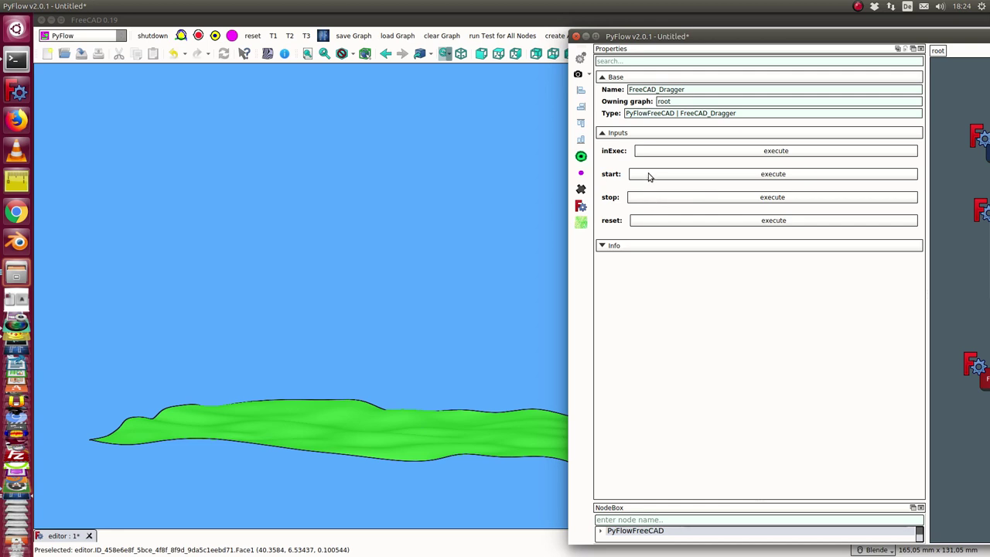
left_click(658, 220)
left_click(653, 178)
Step: Drag the dragger up and to the right so the surface bulges into a peak
mouse_move(67, 456)
middle_mouse_down()
mouse_move(137, 464)
mouse_move(150, 490)
mouse_move(233, 482)
middle_mouse_up()
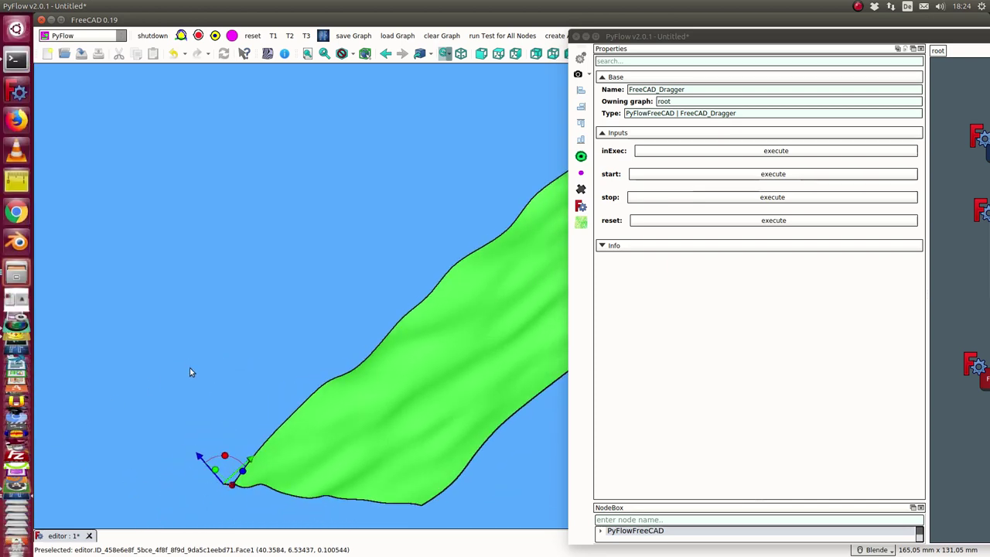
key("1")
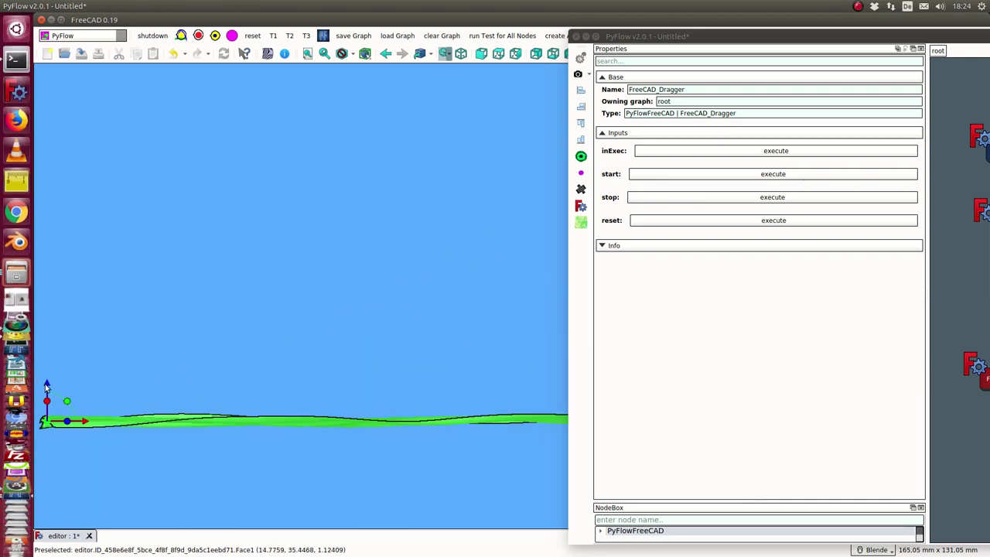
left_click_drag(47, 386, 86, 313)
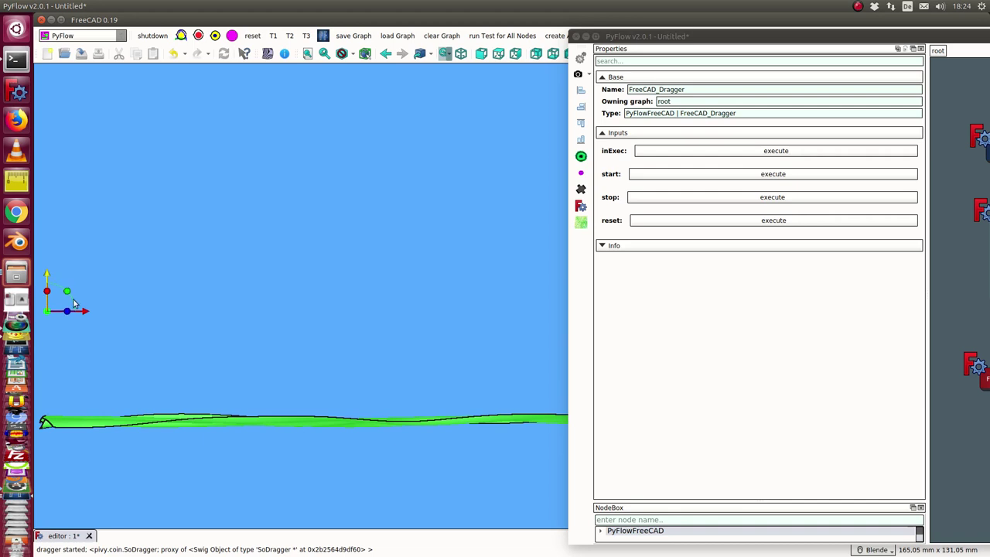
left_click_drag(87, 312, 317, 334)
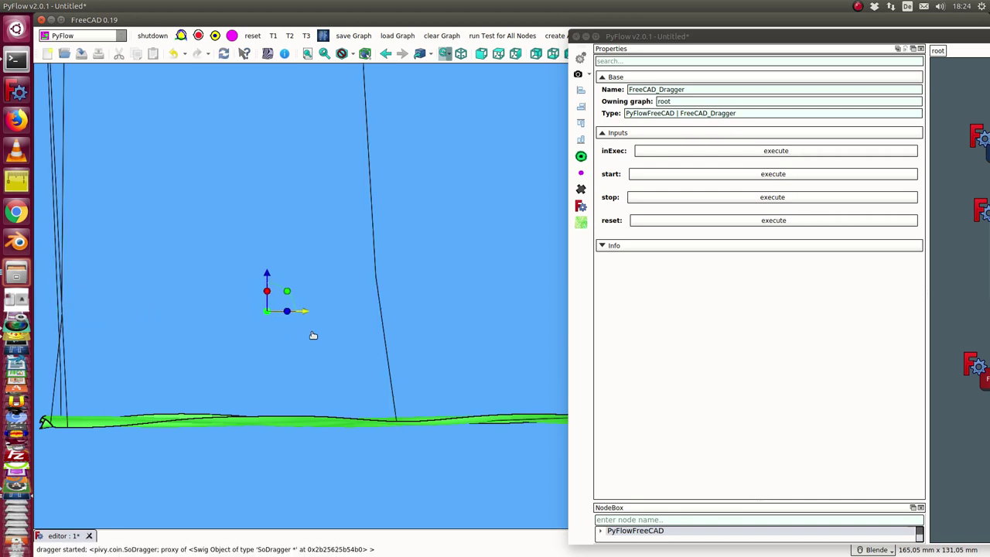
mouse_move(375, 338)
middle_mouse_down()
mouse_move(209, 346)
mouse_move(172, 335)
mouse_move(194, 331)
middle_mouse_up()
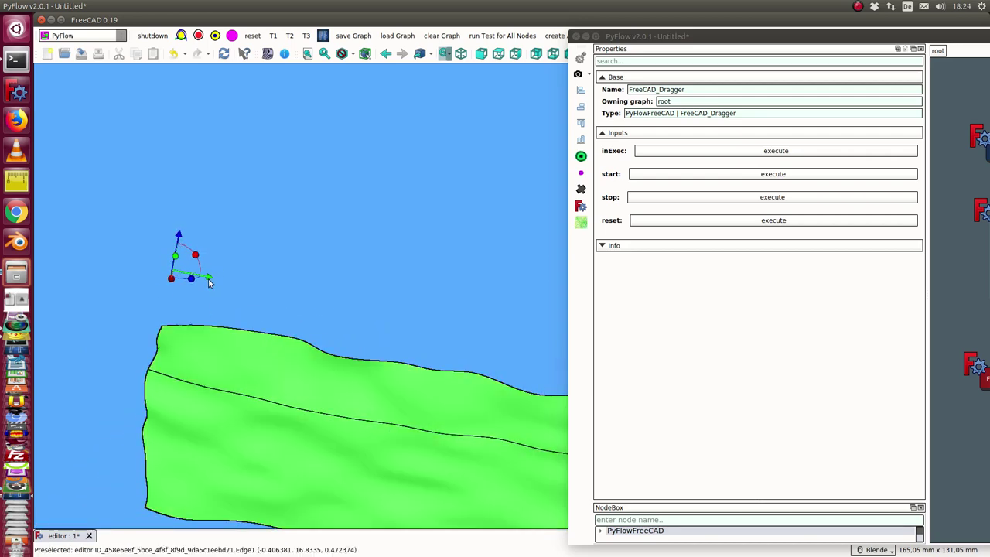
left_click_drag(210, 279, 410, 313)
mouse_move(145, 316)
middle_mouse_down()
mouse_move(116, 364)
mouse_move(181, 380)
mouse_move(179, 365)
mouse_move(152, 392)
middle_mouse_up()
middle_click_drag(127, 496, 119, 452)
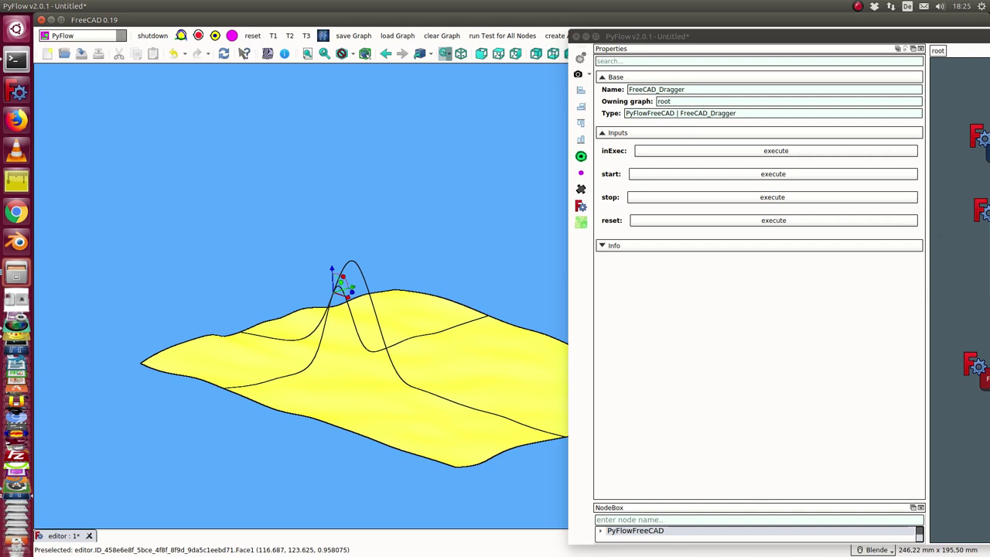
Step: List the FreeCAD_Editor2 node's properties alongside the selected surface
left_click(978, 208)
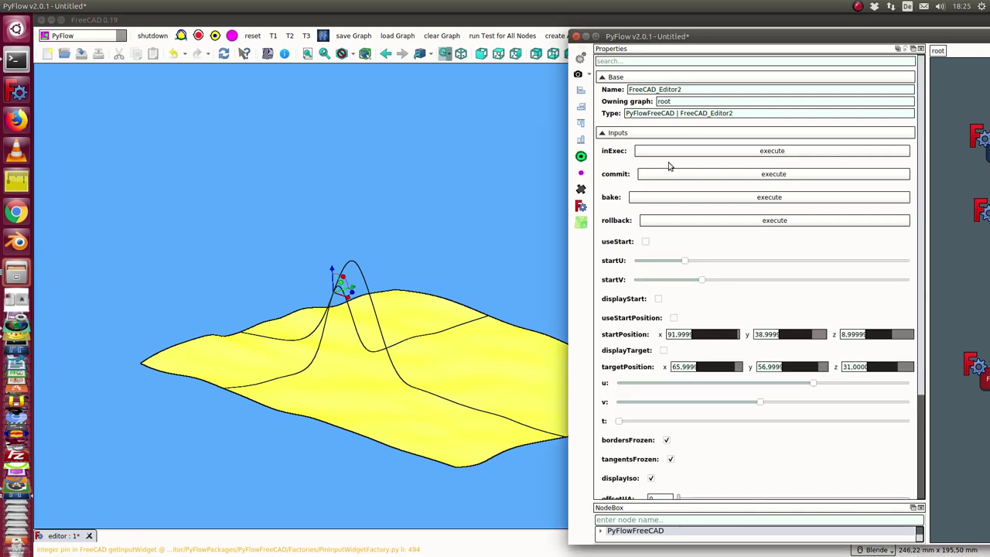
scroll(770, 278, "down", 3)
scroll(766, 277, "down", 1)
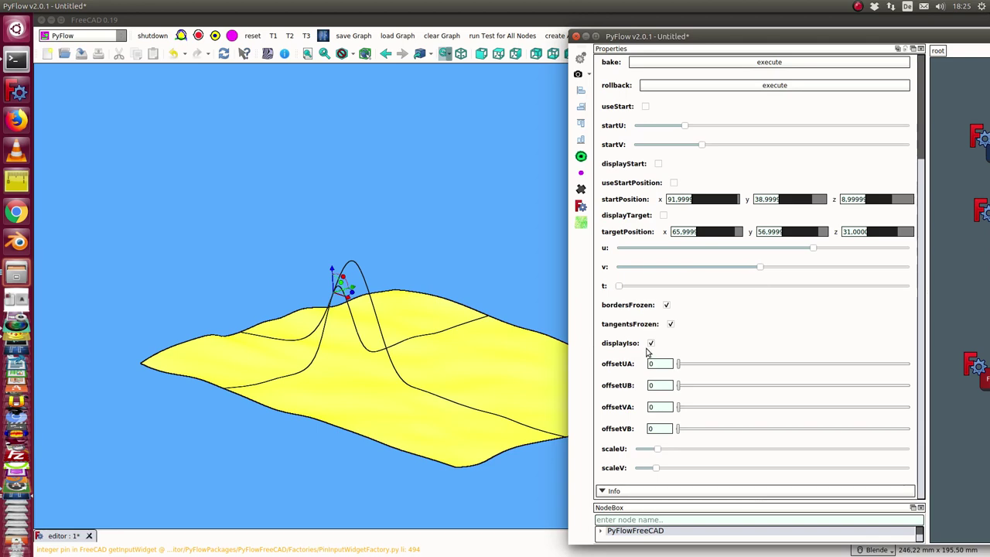
left_click(356, 348)
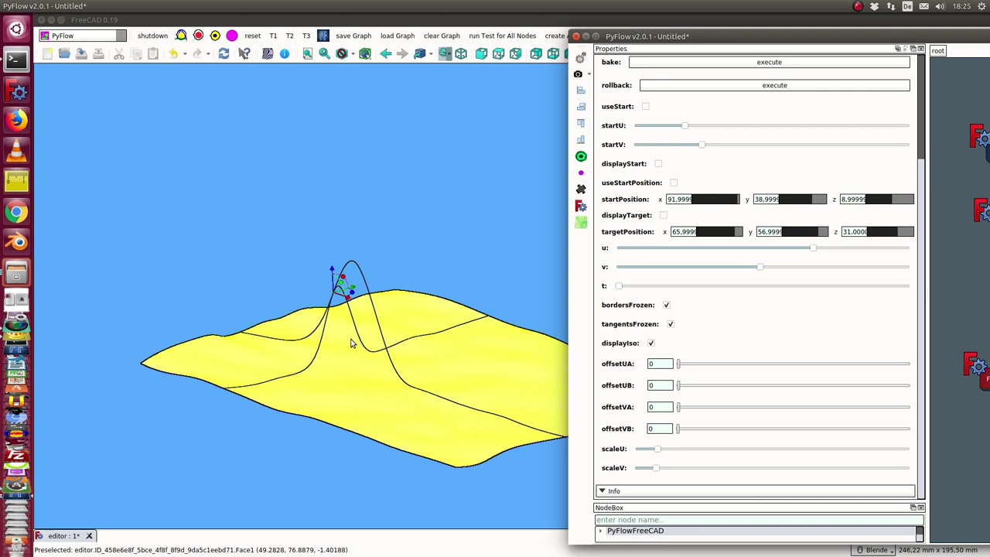
scroll(309, 294, "up", 2)
scroll(294, 290, "up", 2)
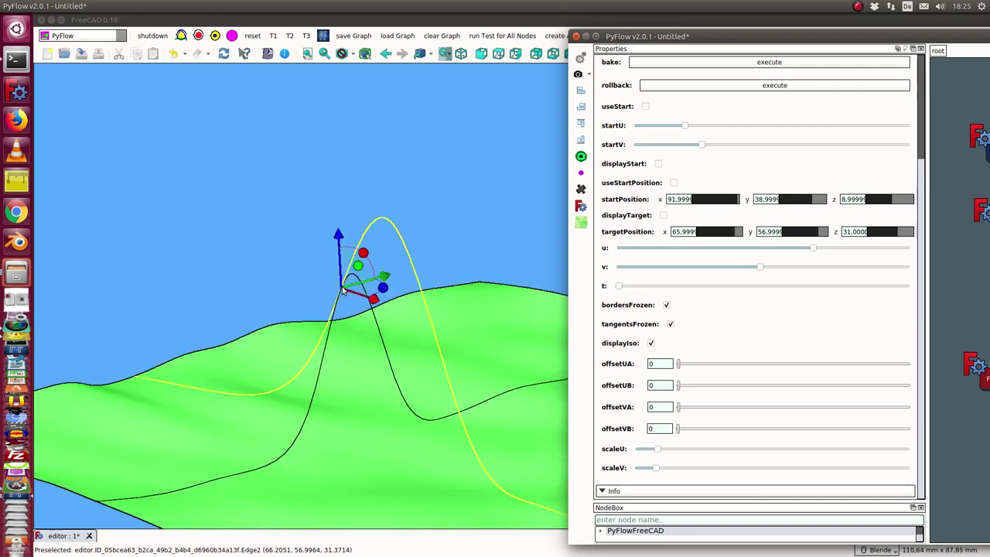
Step: Pull the dragger into a tall peak, toggling isocurves off and back on
left_click(652, 345)
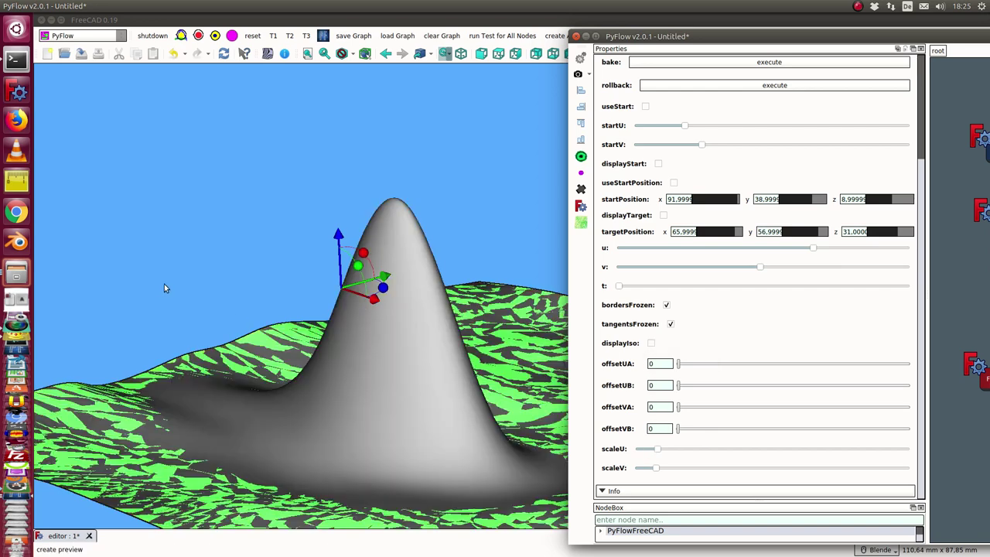
mouse_move(166, 283)
middle_mouse_down()
mouse_move(158, 301)
mouse_move(164, 295)
middle_mouse_up()
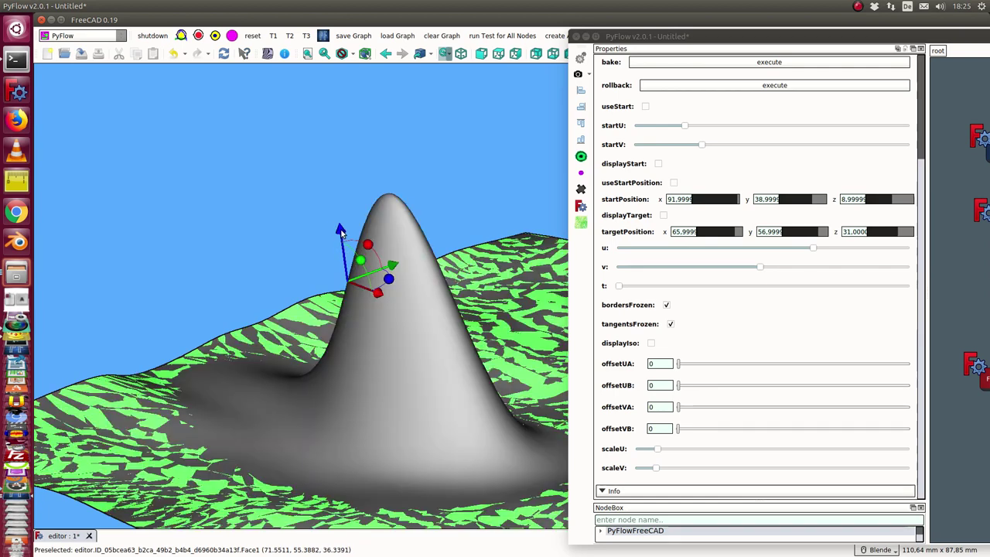
left_click_drag(340, 231, 339, 224)
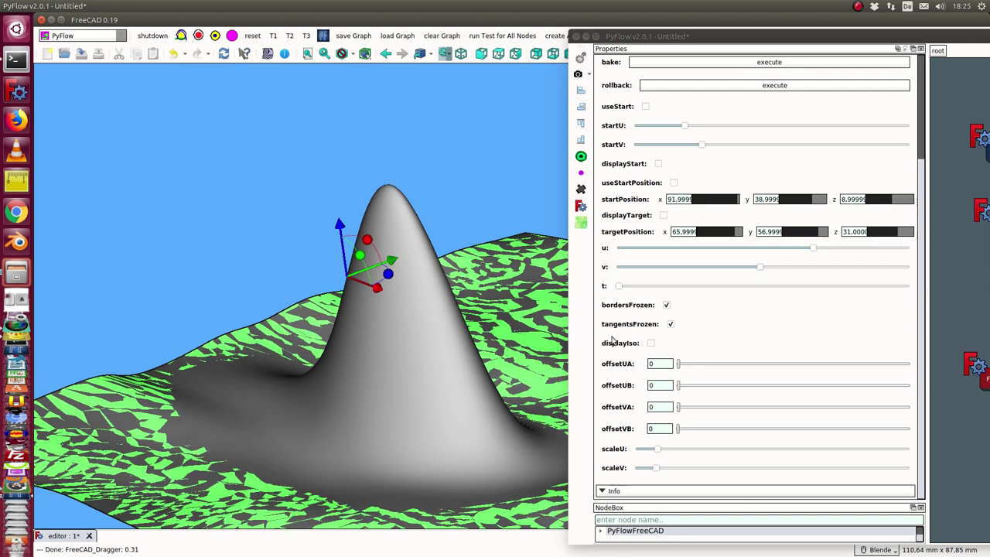
left_click(651, 343)
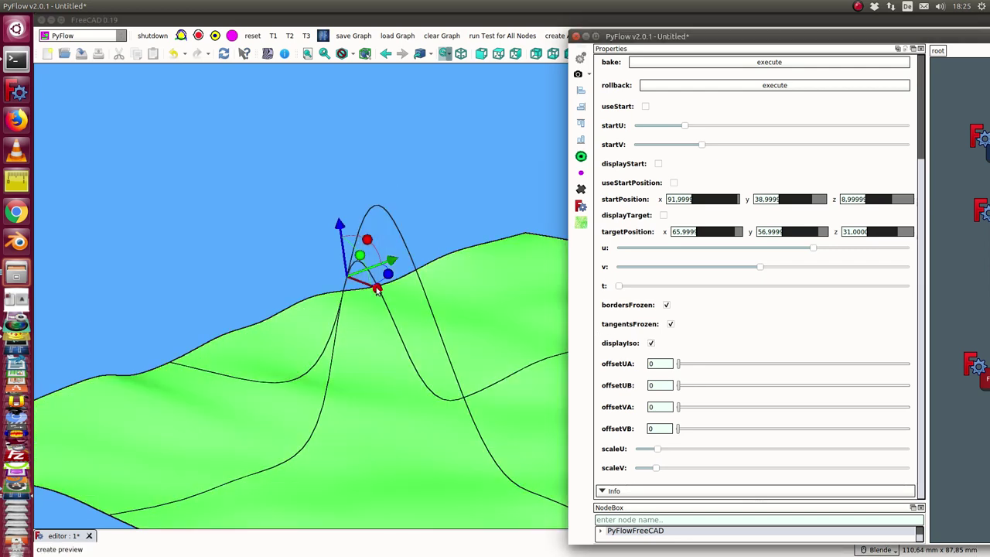
left_click_drag(377, 290, 402, 304)
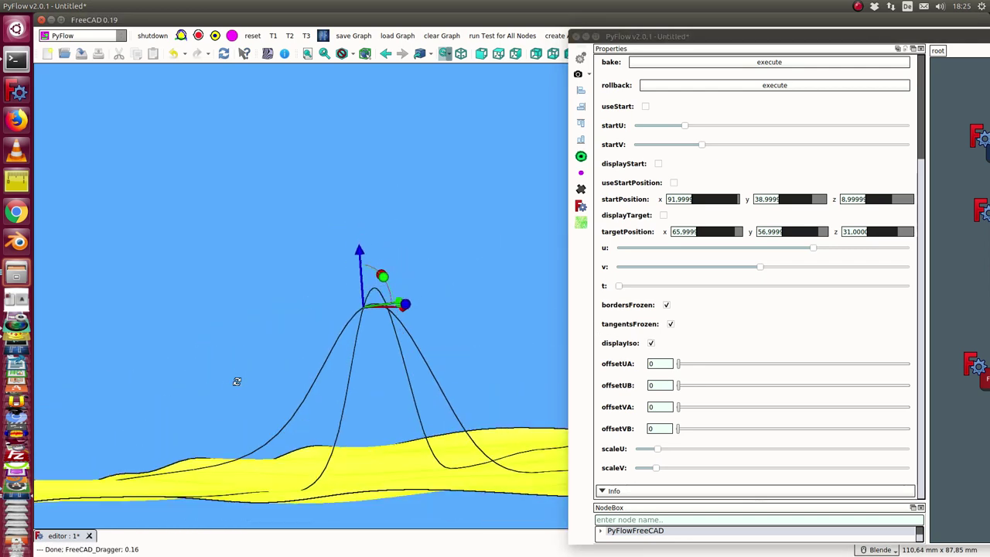
middle_click_drag(232, 380, 262, 383)
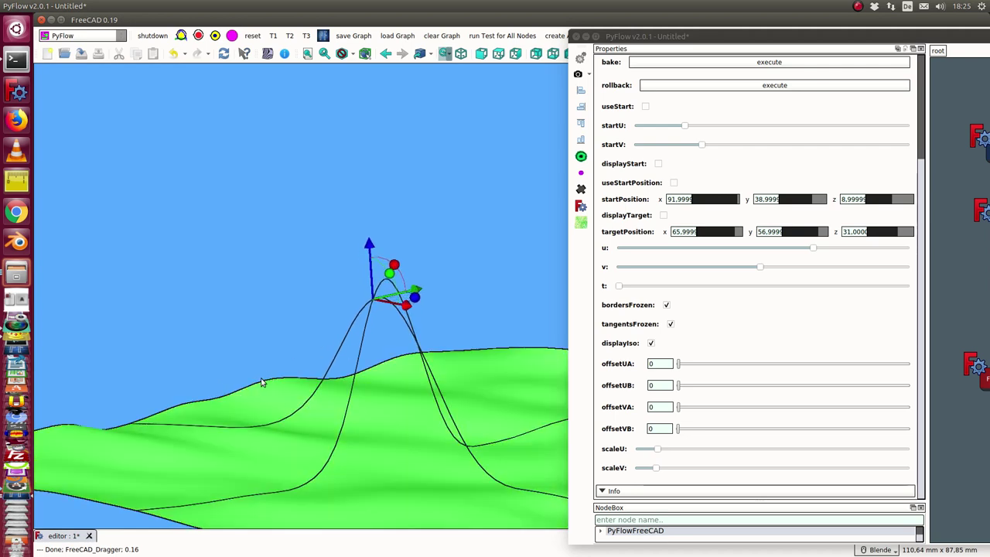
Step: Raise Editor2's u value near maximum to shift the isocurve across the peak
key("1")
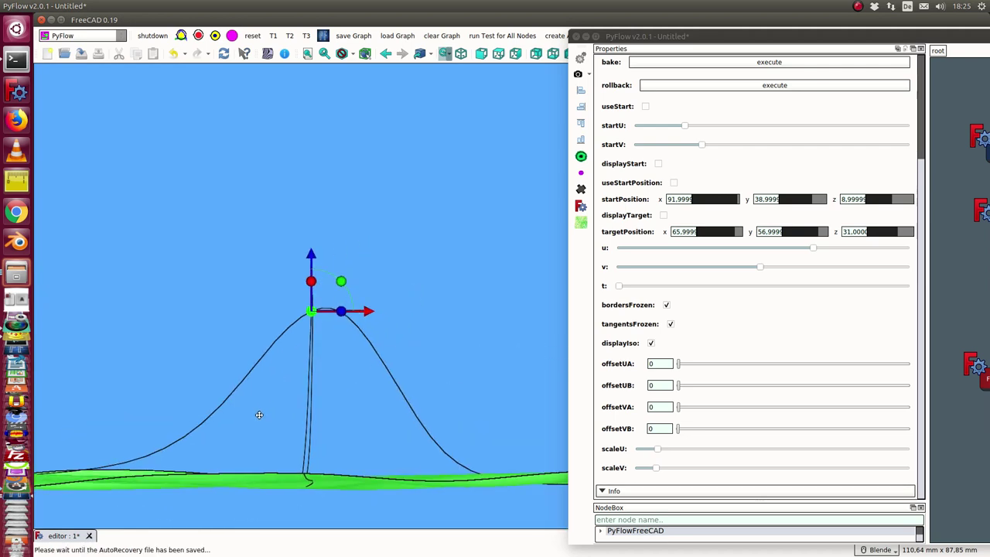
middle_click_drag(259, 414, 272, 361)
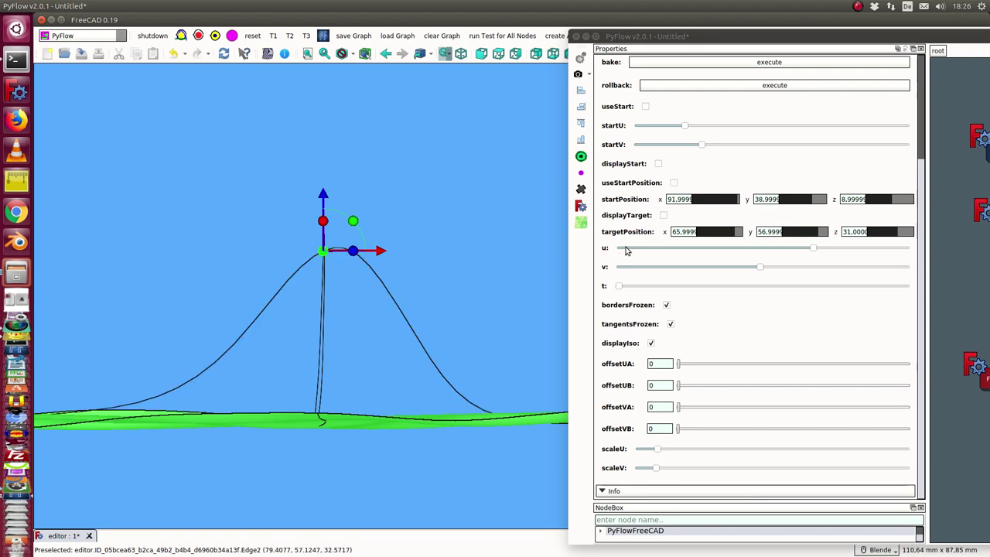
mouse_move(811, 247)
left_mouse_down()
mouse_move(632, 256)
mouse_move(861, 252)
left_mouse_up()
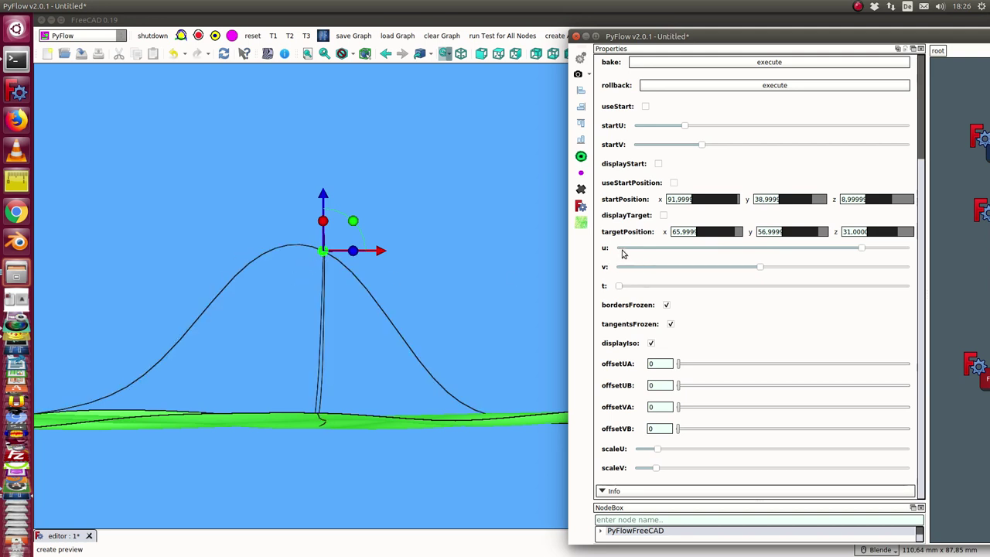
left_click(159, 355)
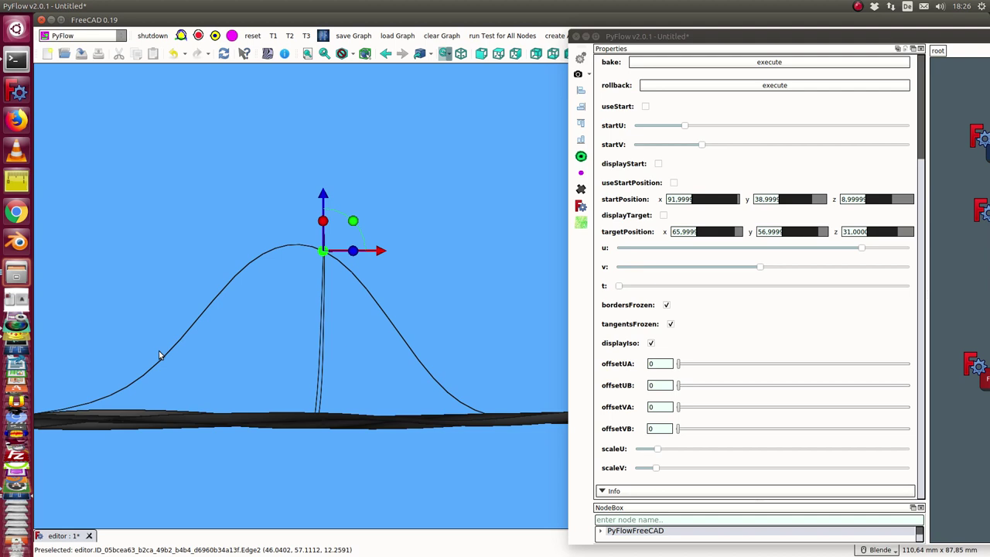
Step: Adjust the v slider and lower u slightly to reshape the isocurves over the peak
key("3")
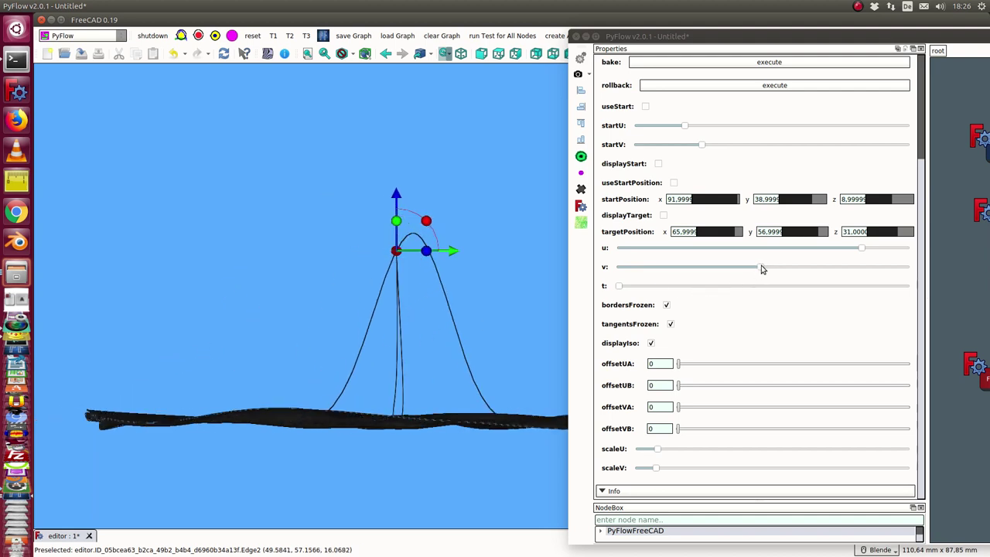
left_click_drag(762, 269, 850, 272)
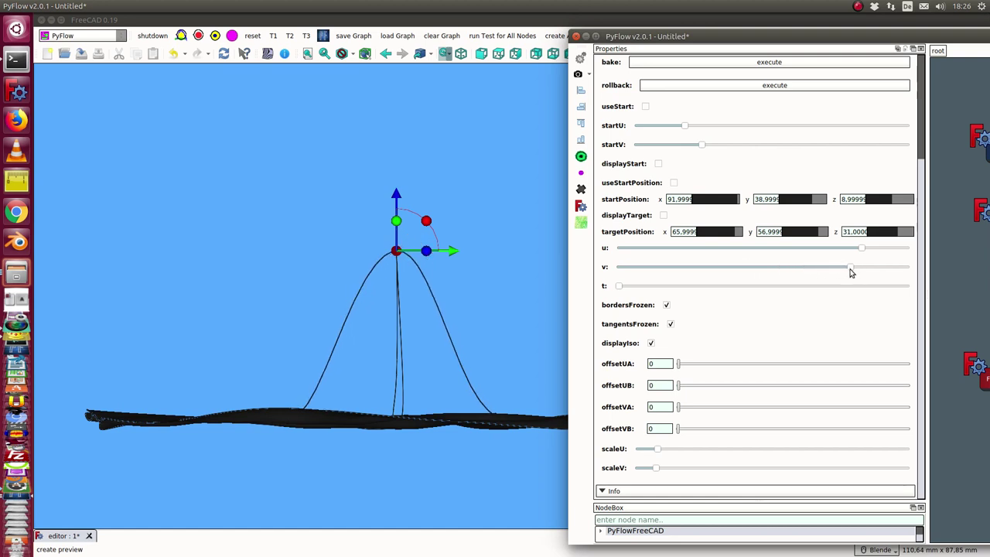
left_click(222, 298)
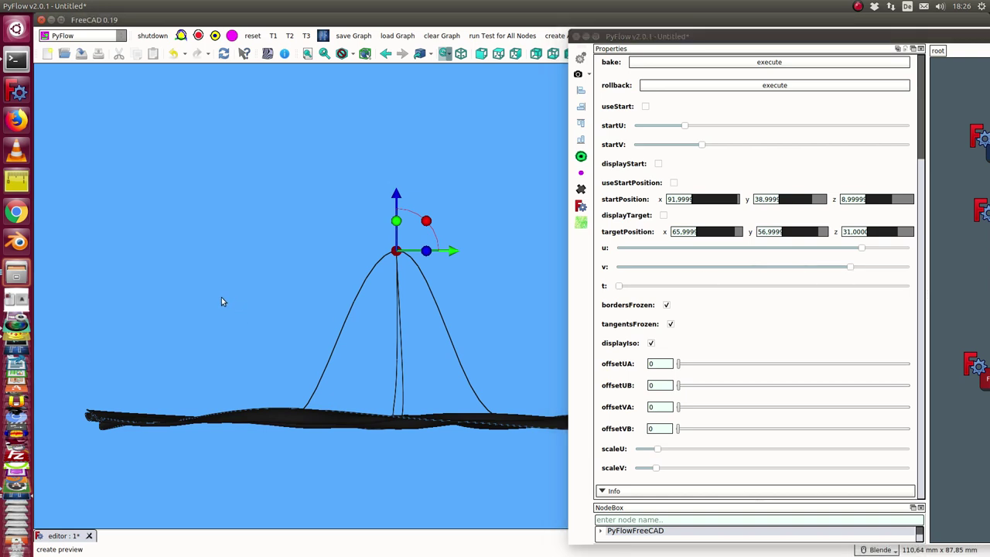
key("1")
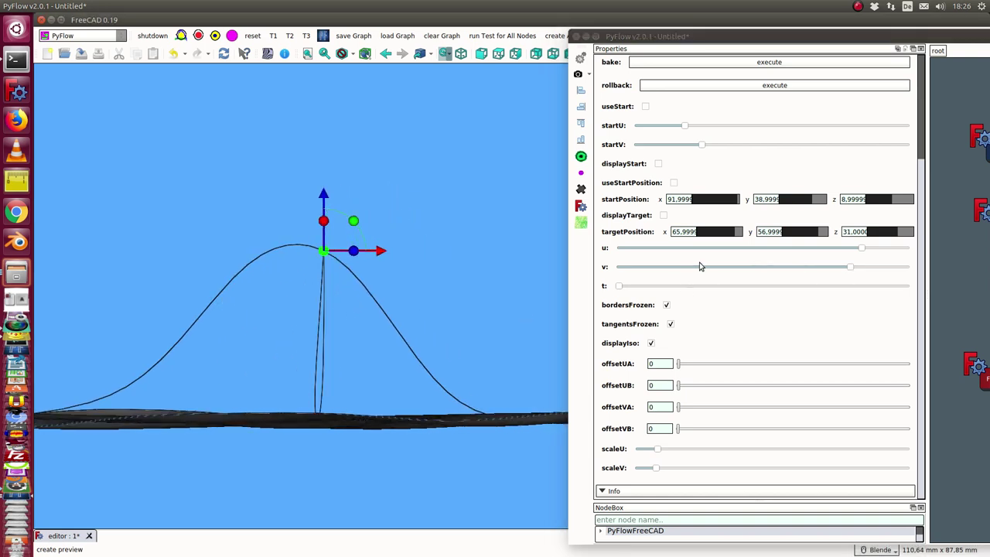
mouse_move(861, 248)
left_mouse_down()
mouse_move(837, 253)
mouse_move(845, 252)
left_mouse_up()
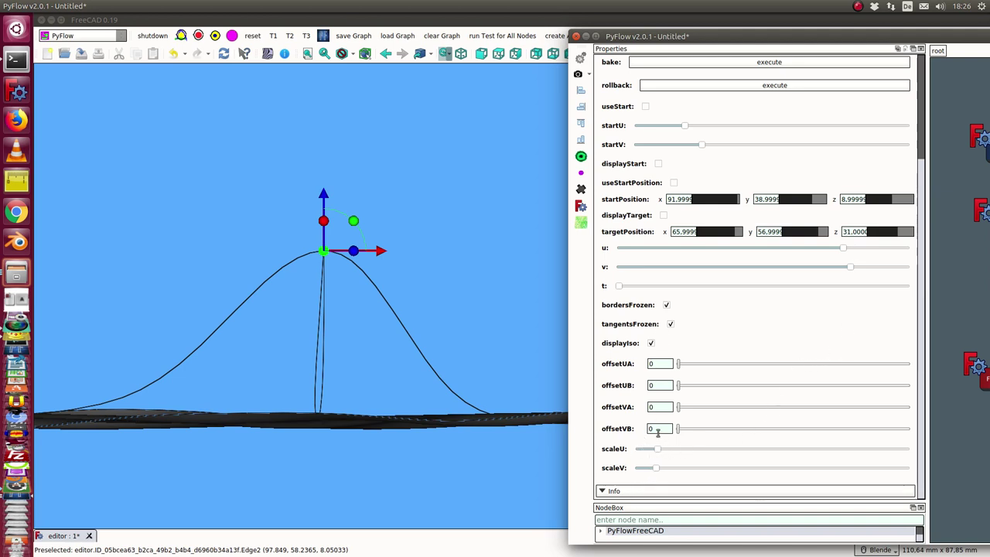
Step: Turn off displayIso and orbit to inspect the smooth shaded peak
left_click(652, 344)
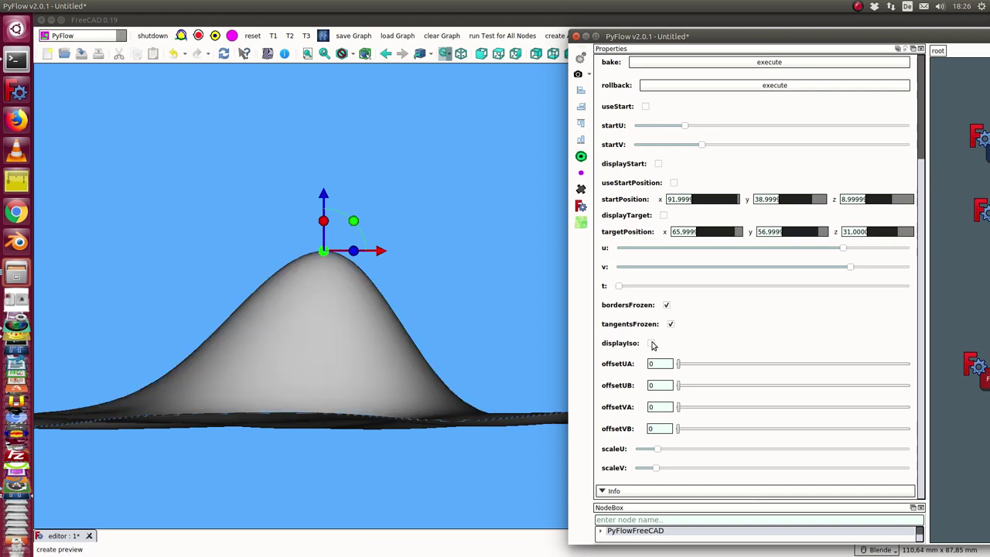
mouse_move(550, 327)
middle_mouse_down()
mouse_move(382, 336)
mouse_move(317, 393)
mouse_move(349, 418)
mouse_move(470, 347)
mouse_move(466, 325)
mouse_move(488, 309)
mouse_move(400, 325)
mouse_move(486, 332)
middle_mouse_up()
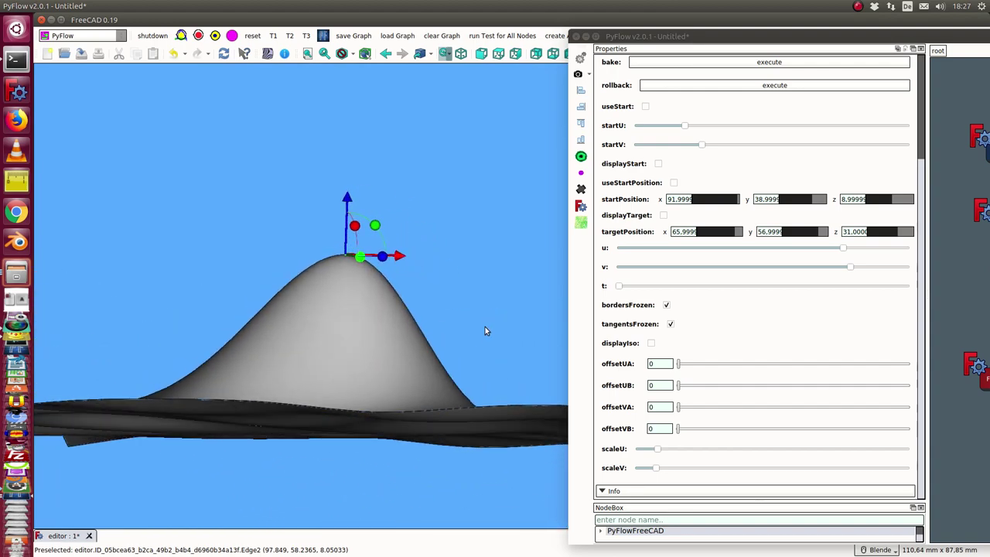
middle_click_drag(268, 176, 267, 221)
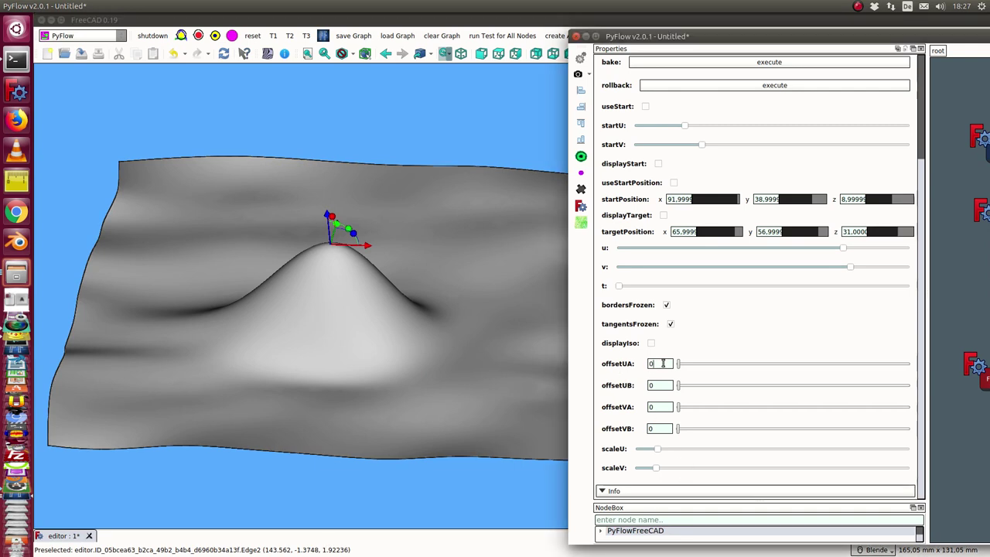
Step: Set Editor2's offsetUA to 2
scroll(663, 363, "up", 1)
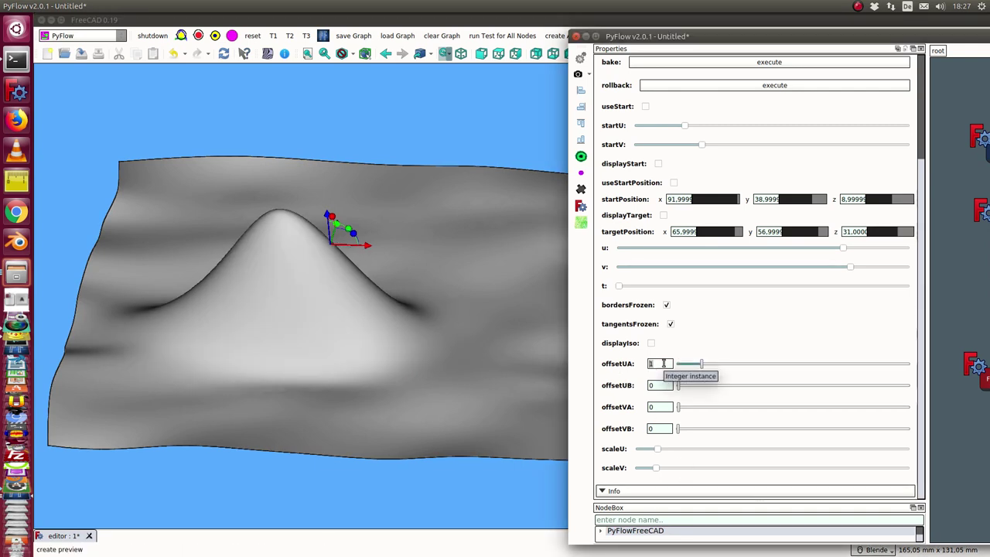
scroll(661, 385, "up", 1)
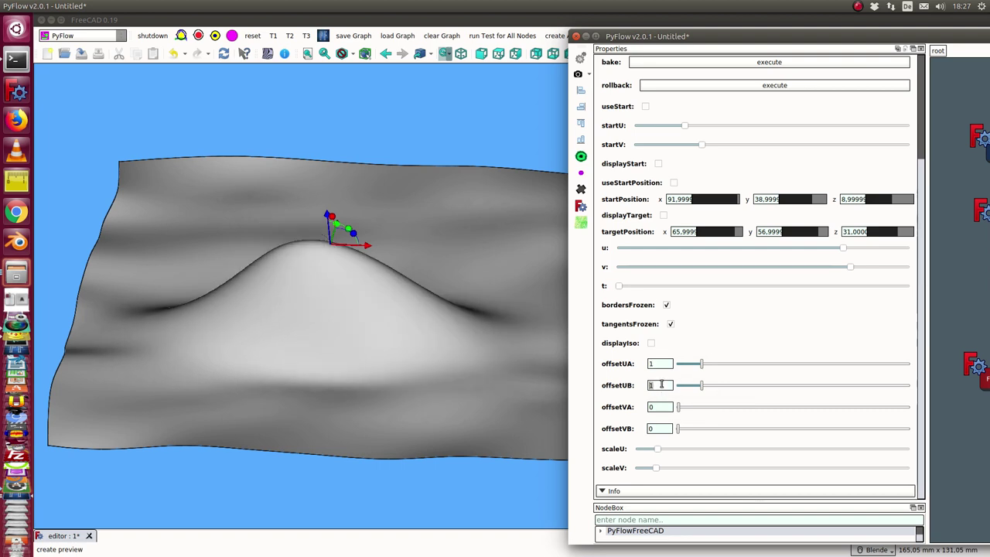
scroll(662, 385, "up", 1)
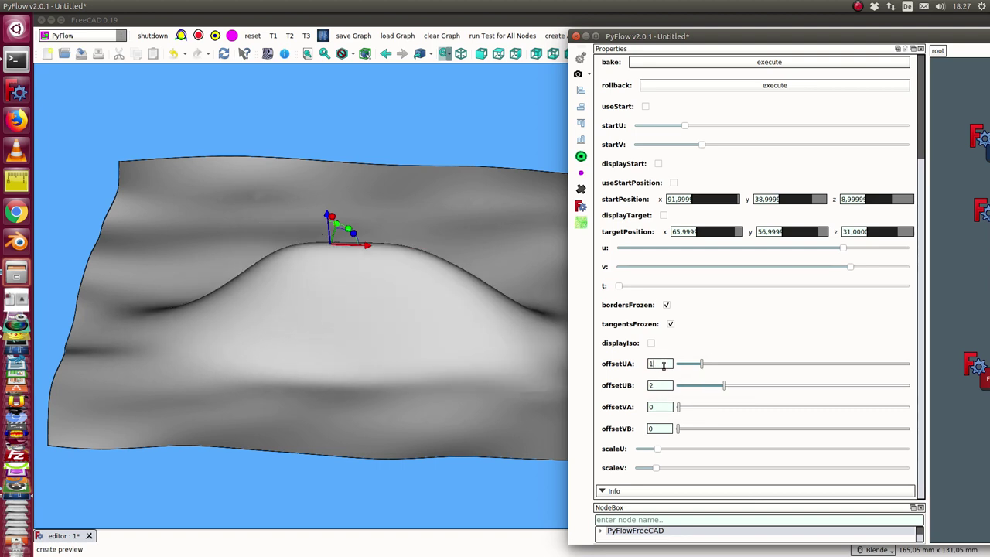
scroll(663, 363, "up", 1)
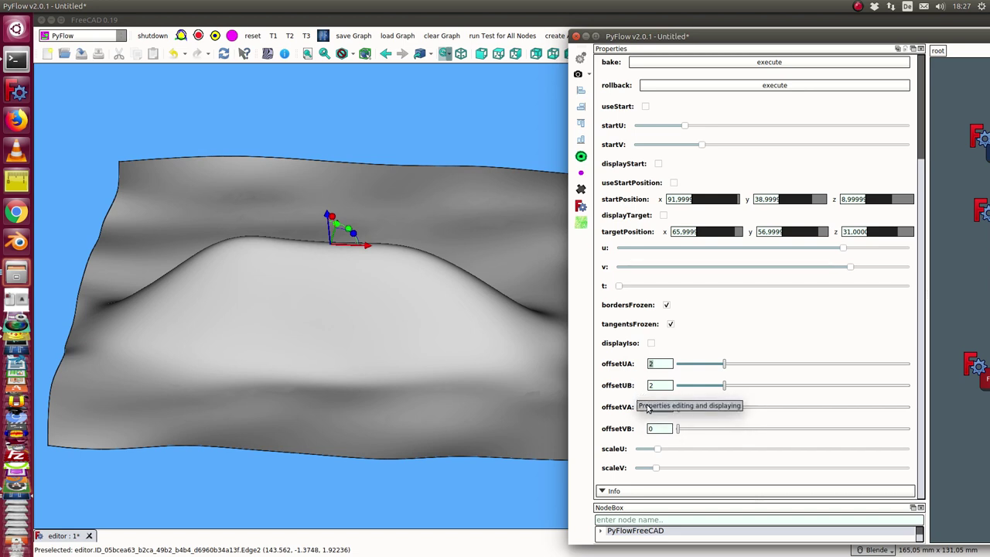
left_click(661, 364)
key("Up")
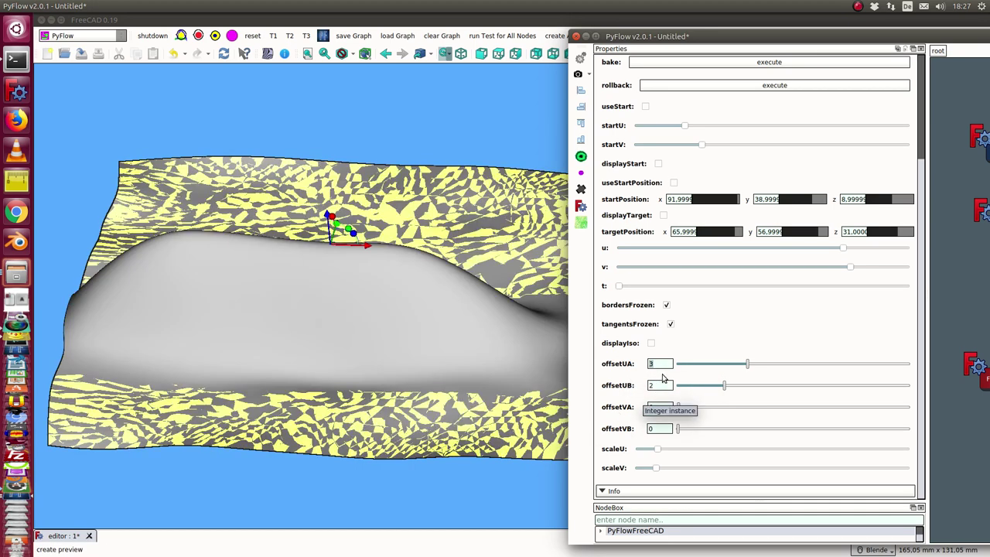
left_click(662, 363)
key("Down")
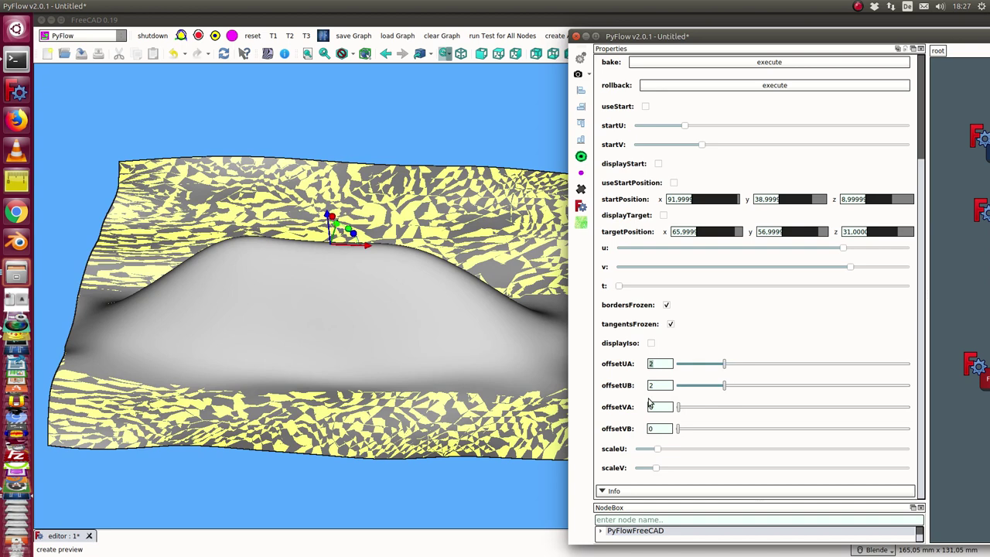
Step: Set offsetVA to 3 and offsetVB to 2, checking the front view
left_click(664, 407)
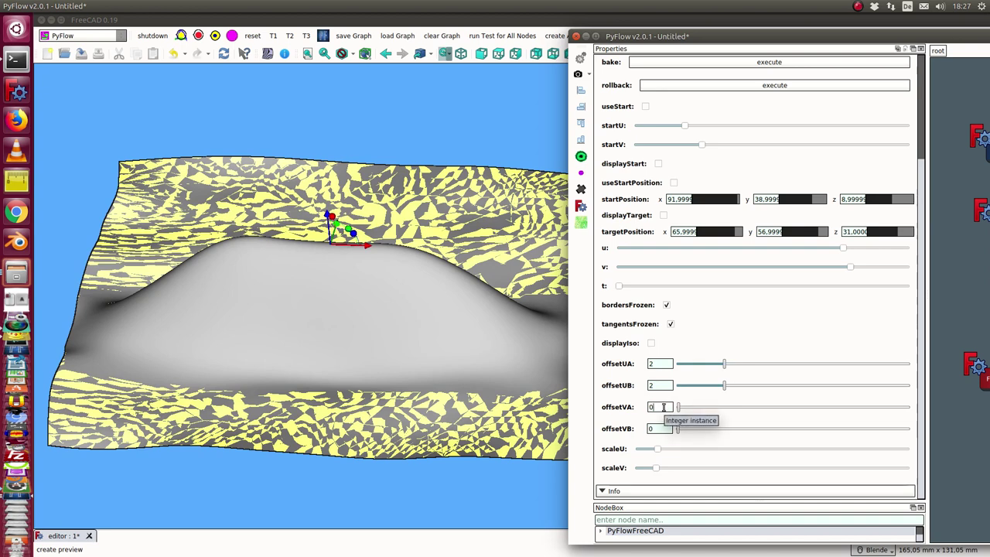
key("Up")
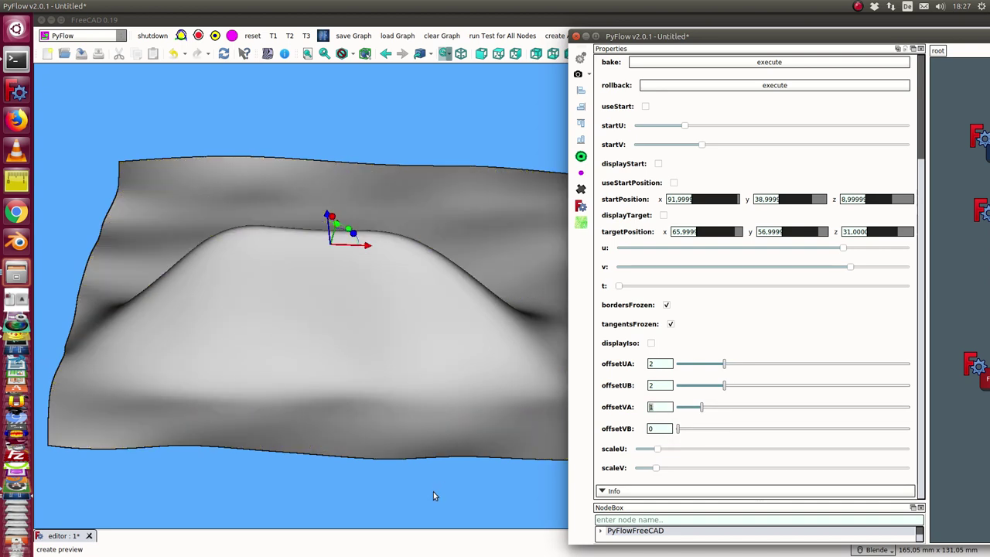
left_click(434, 492)
key("1")
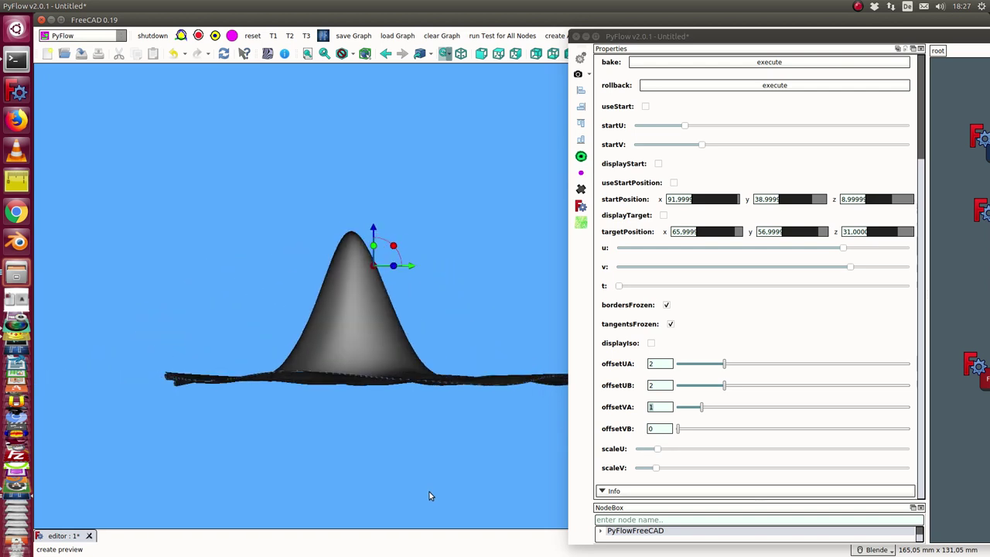
left_click(662, 407)
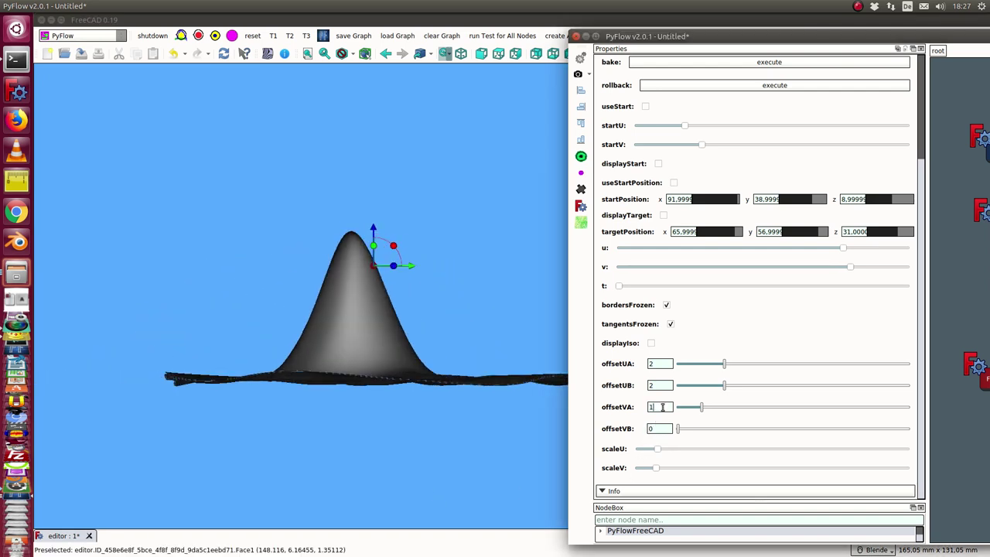
key("Up")
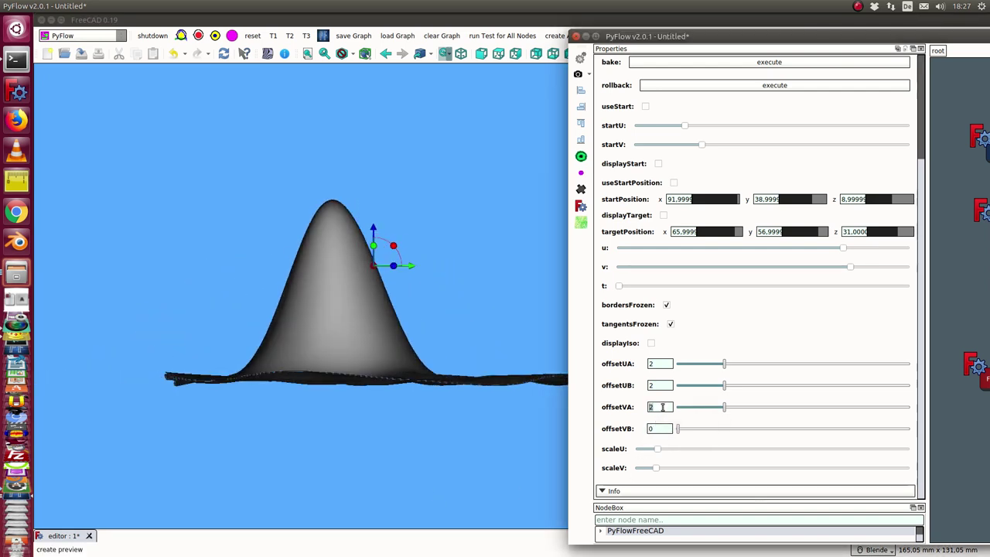
key("Up")
left_click(661, 427)
key("Up")
key("Up")
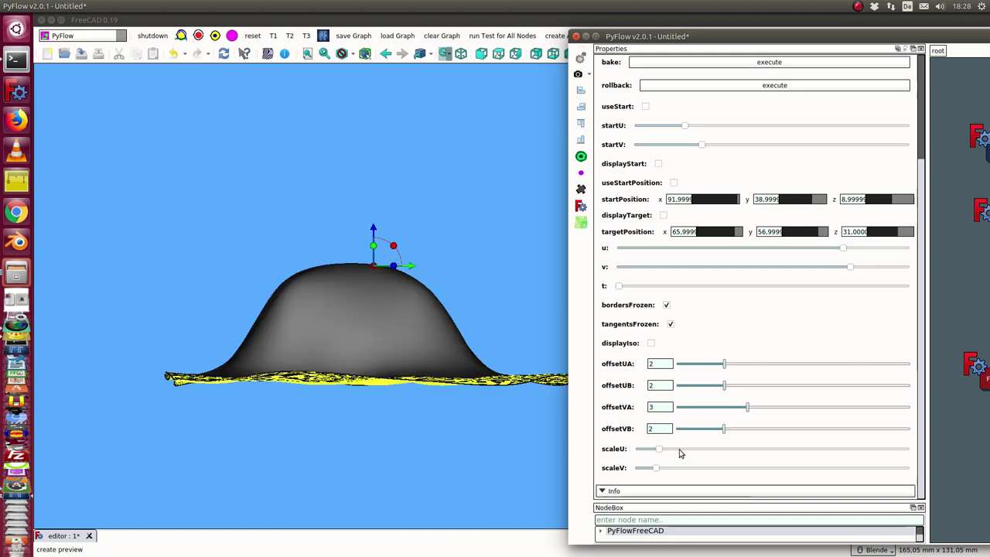
Step: Raise scaleU and scaleV to spread the dome into a wide, gentle mound
mouse_move(659, 453)
left_mouse_down()
mouse_move(695, 452)
mouse_move(768, 478)
mouse_move(811, 471)
left_mouse_up()
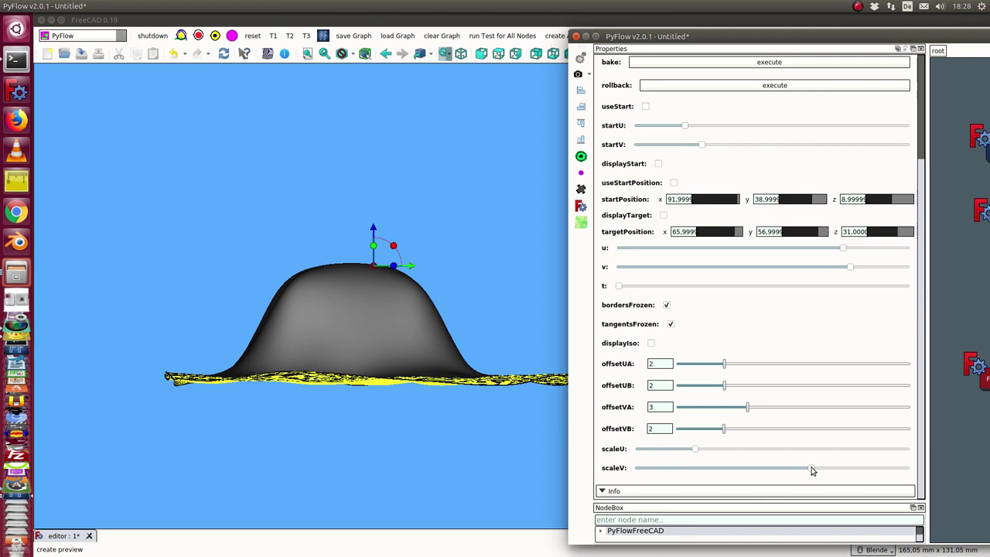
left_click(225, 459)
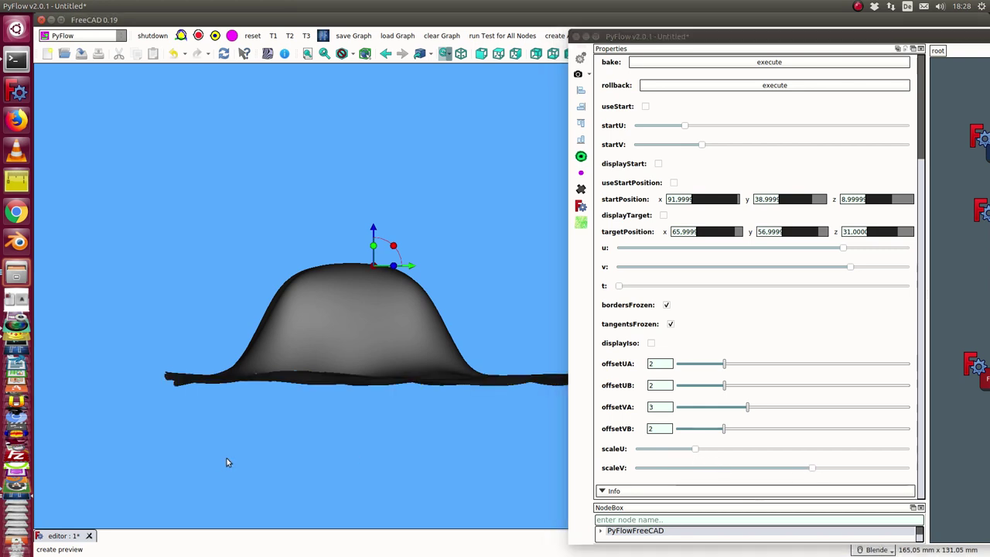
left_click(695, 452)
left_click_drag(750, 450, 772, 448)
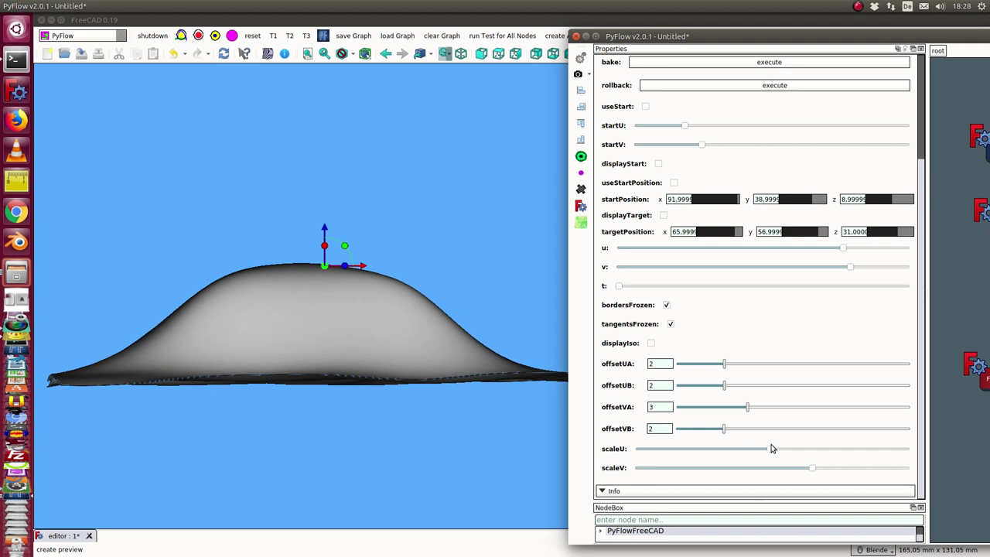
left_click(803, 447)
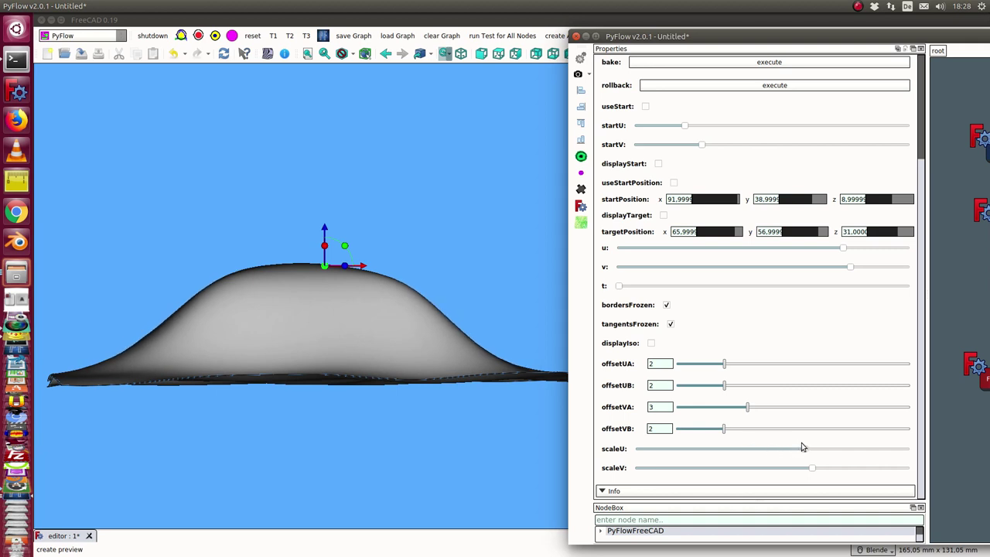
Step: Reduce offsetUA and offsetUB back to 0
left_click(668, 369)
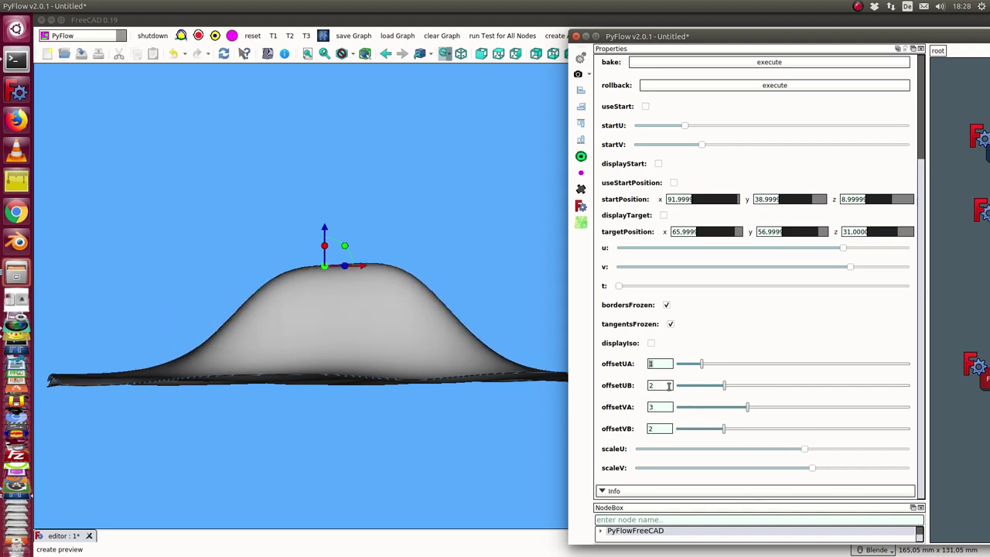
left_click(668, 387)
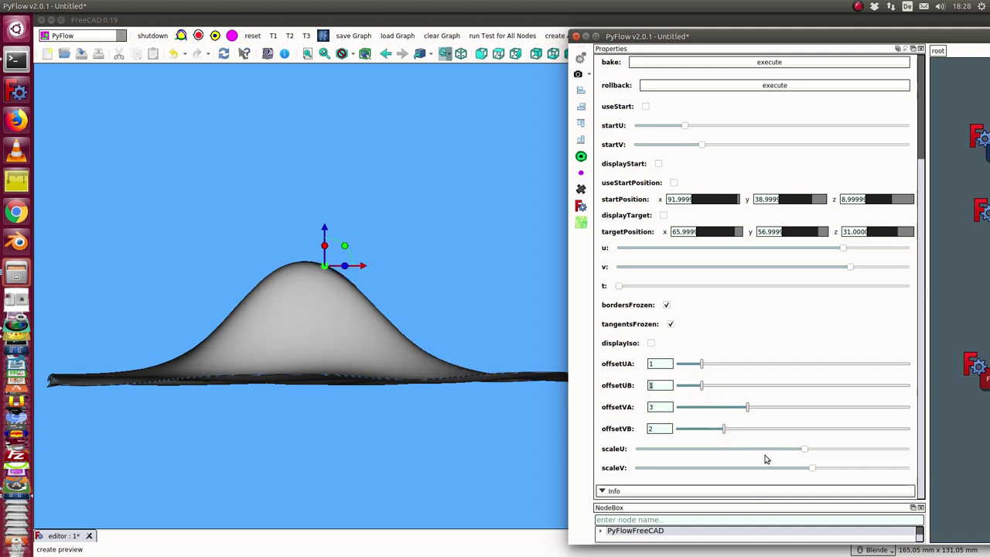
left_click(805, 451)
Step: Push scaleU to maximum, then reduce it to a moderate value
left_click_drag(685, 454, 913, 458)
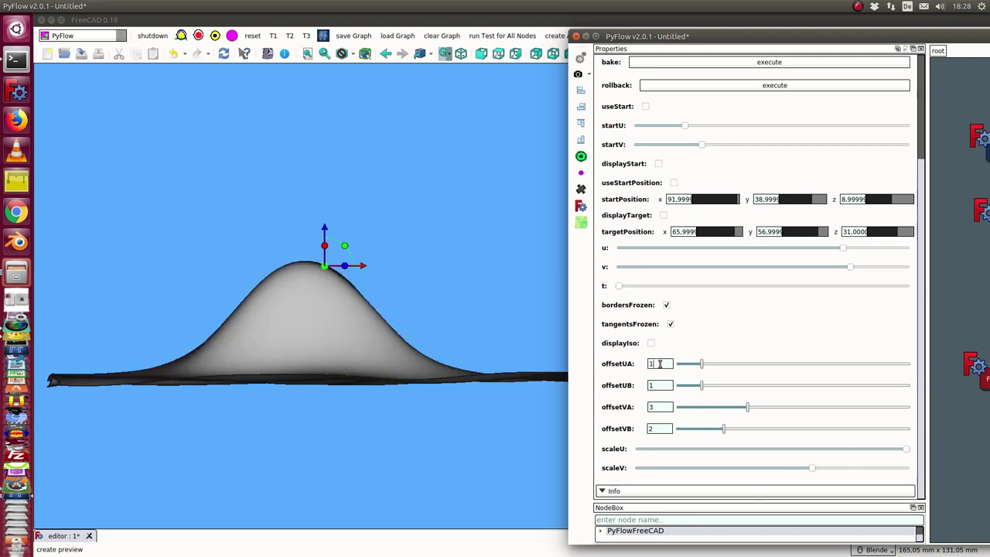
scroll(659, 364, "down", 1)
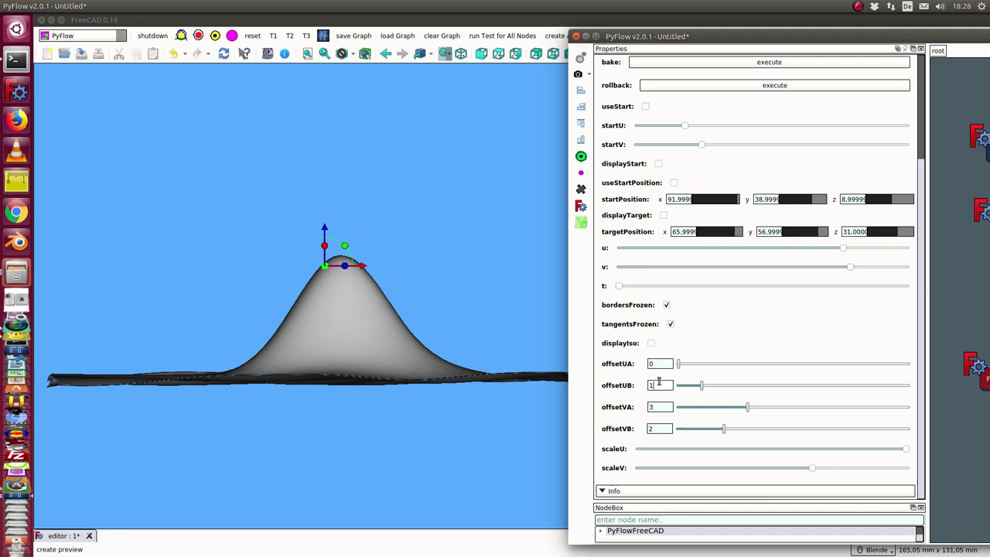
scroll(658, 382, "down", 1)
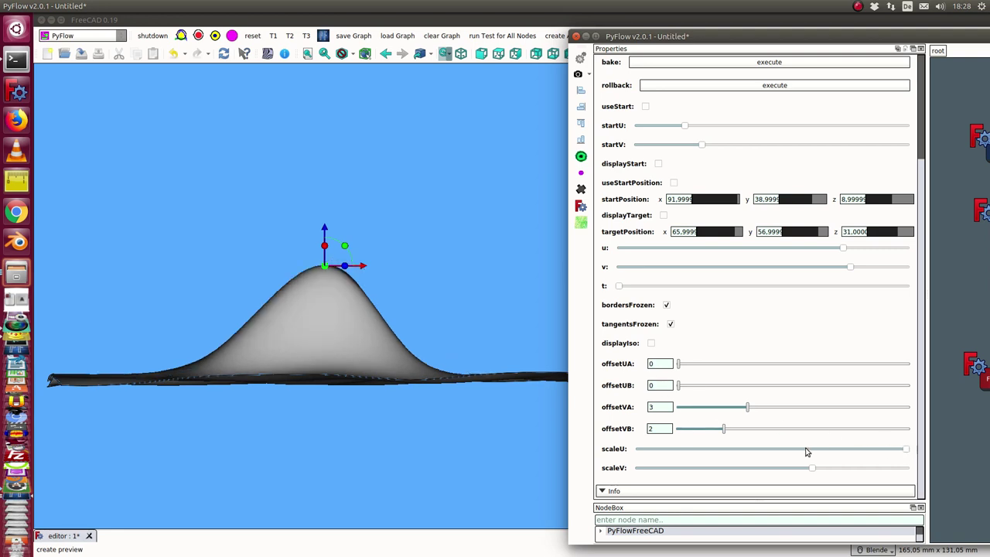
left_click_drag(701, 452, 739, 451)
Step: Show the isocurves again and shift the view down onto the single peak
left_click(652, 345)
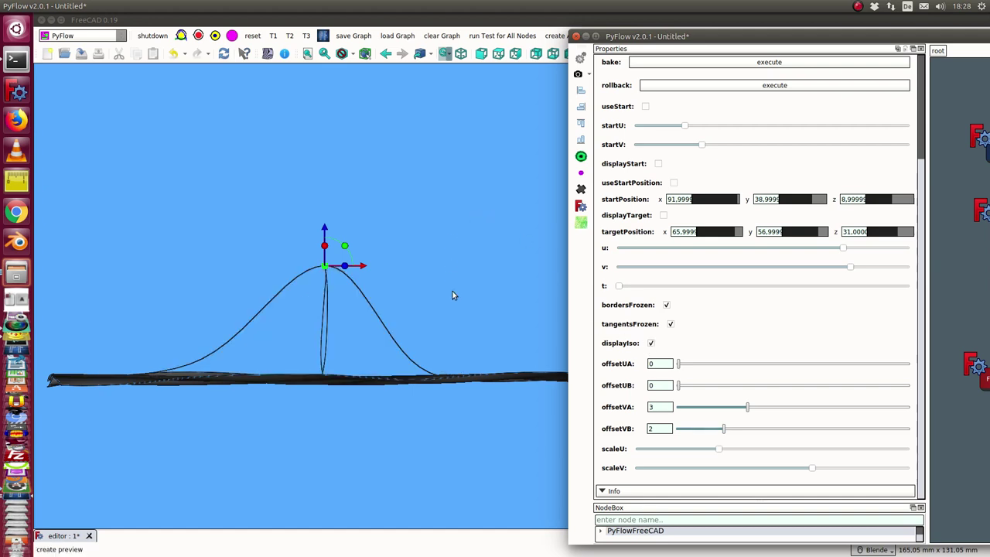
middle_click_drag(404, 435, 407, 471)
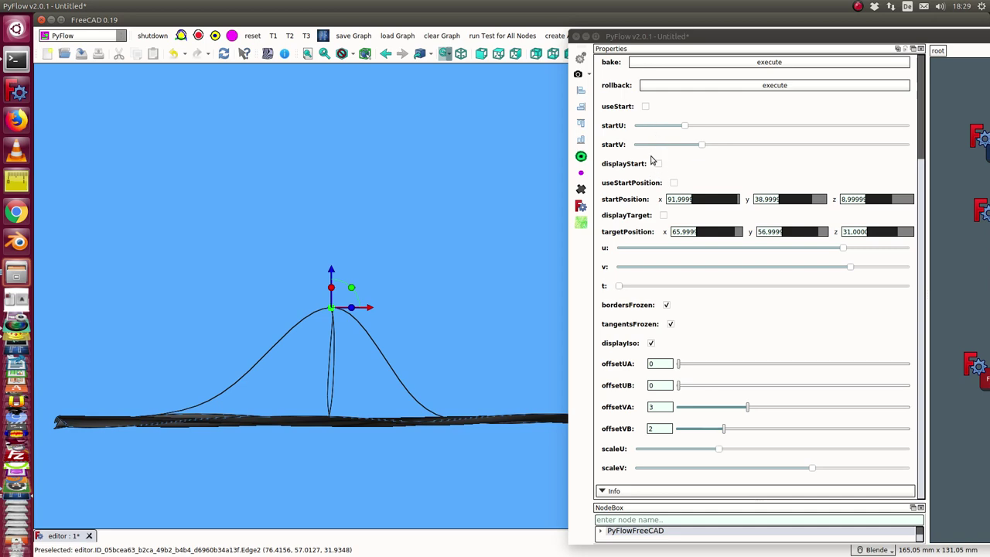
Step: Enable displayStart and move the red start marker along U and V with the sliders
left_click(658, 164)
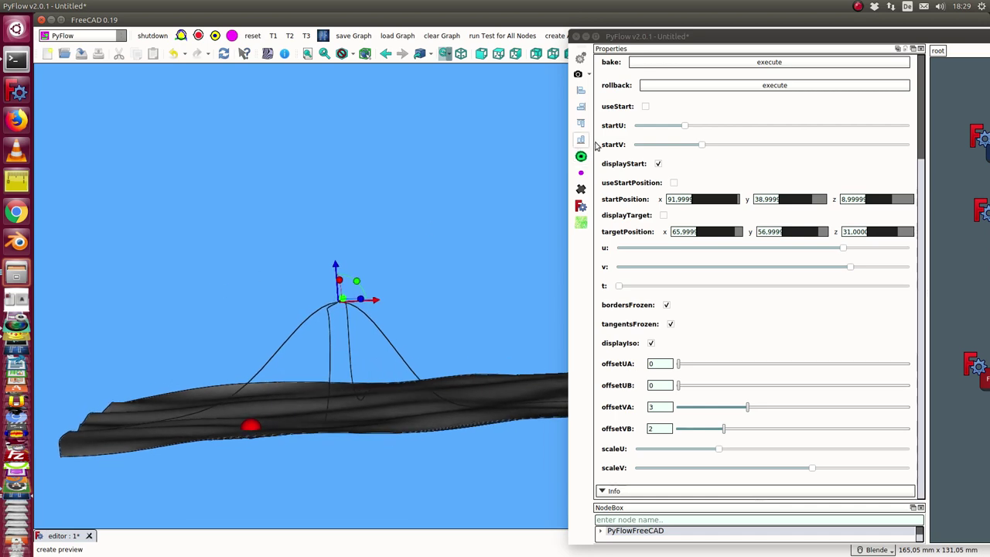
mouse_move(549, 222)
middle_mouse_down()
mouse_move(438, 209)
mouse_move(434, 228)
middle_mouse_up()
left_click_drag(687, 127, 731, 135)
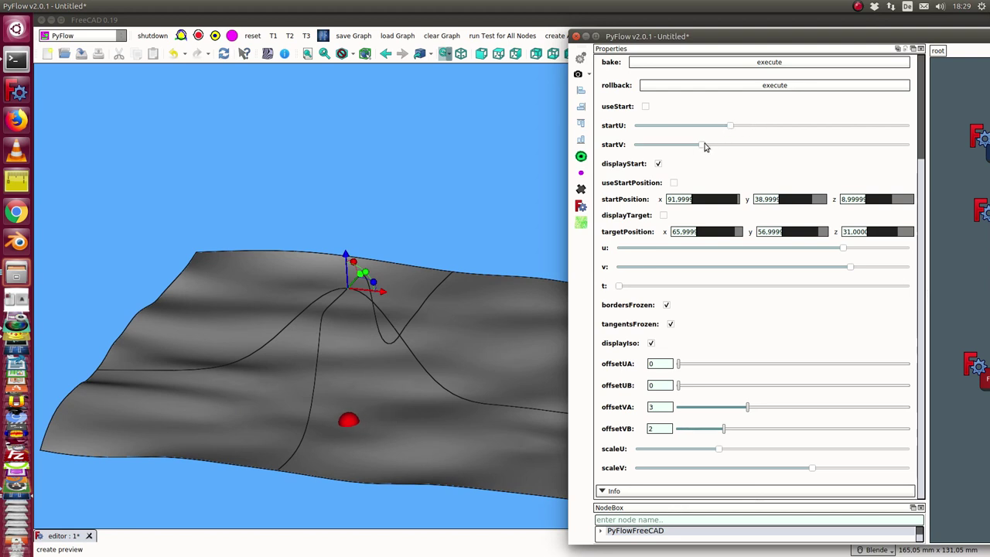
left_click_drag(702, 145, 739, 147)
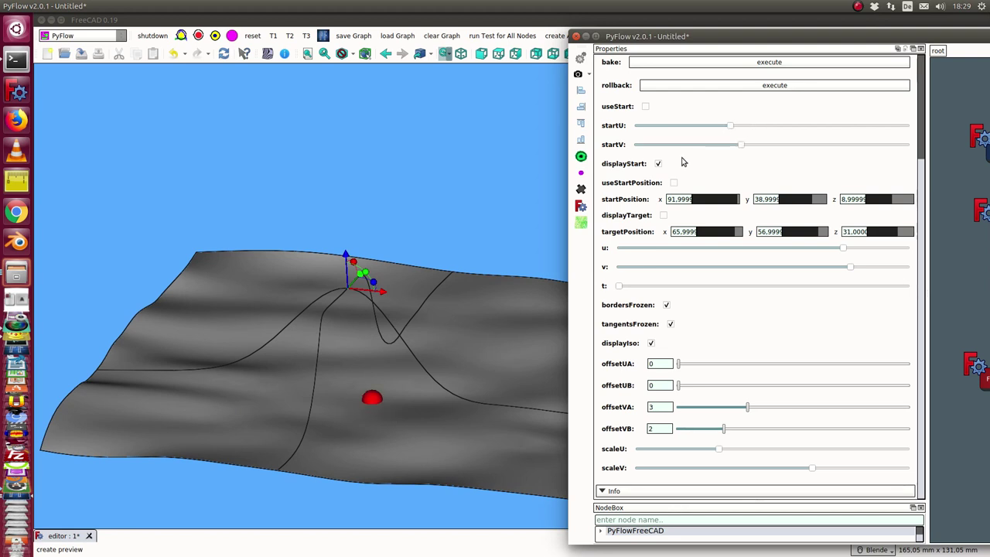
Step: Switch to front view and nudge the start point slightly back in V
left_click(380, 195)
key("1")
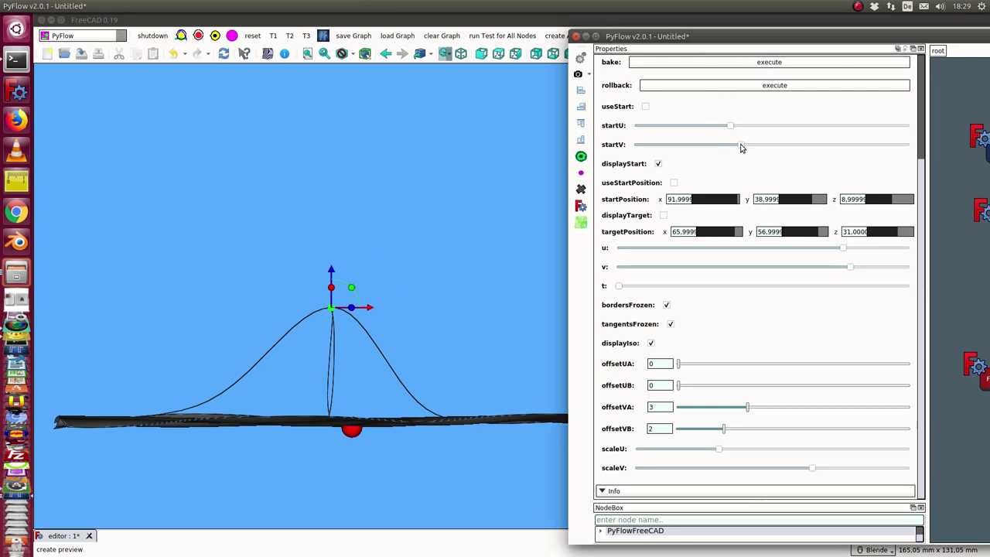
left_click_drag(740, 146, 697, 147)
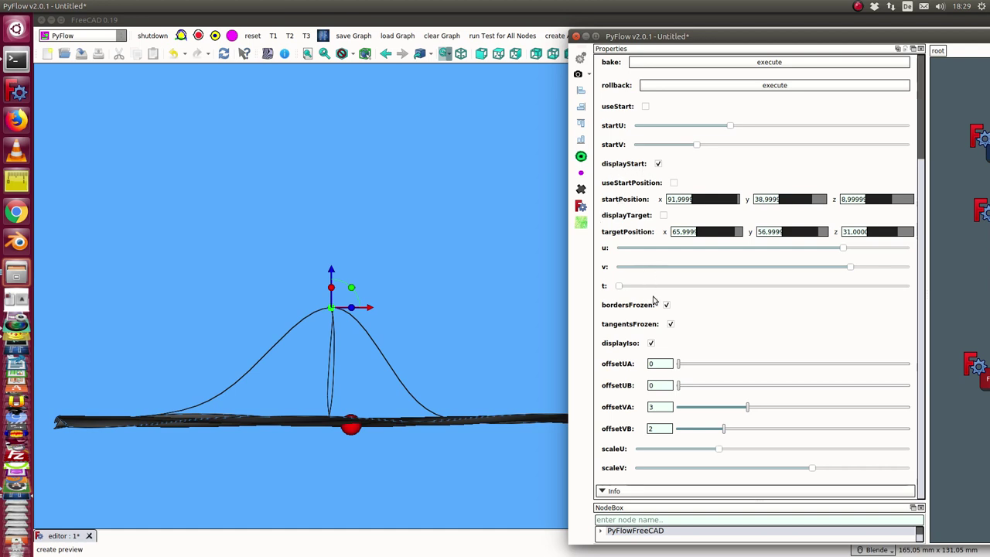
Step: Enable displayTarget to show the green target marker at the curve's peak
left_click(663, 215)
left_click_drag(849, 37, 331, 40)
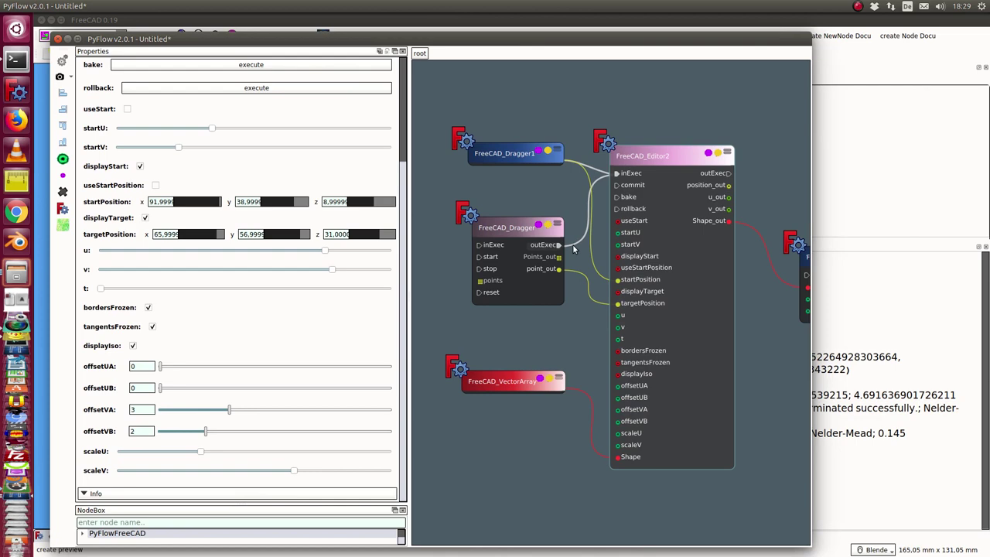
left_click_drag(517, 39, 989, 48)
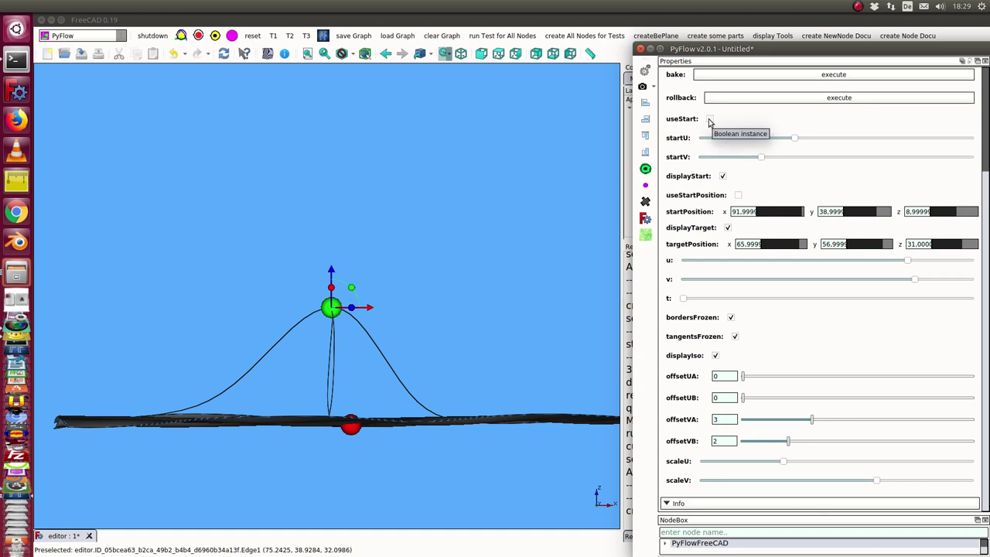
Step: Enable useStart, shift the start point further along U, and pull the target higher and left
left_click(710, 119)
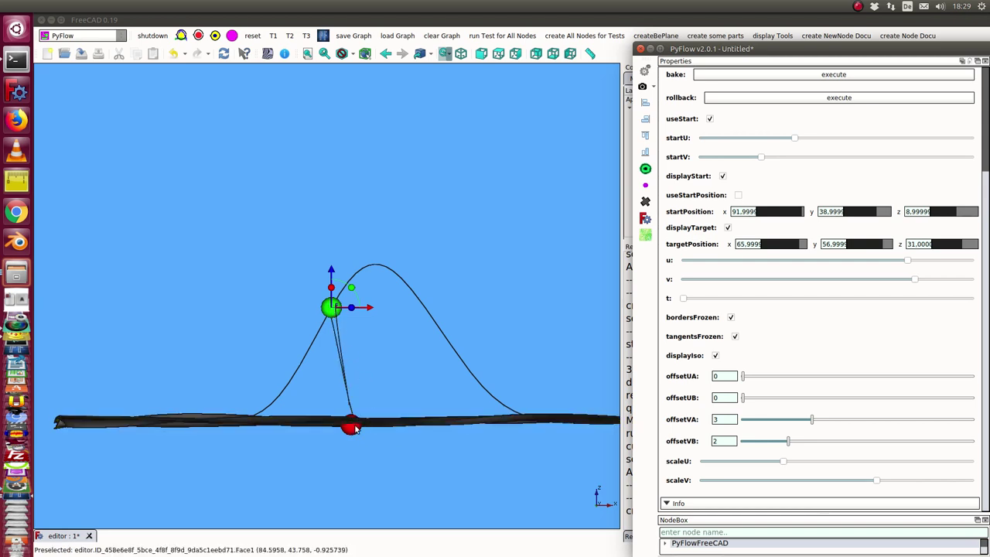
left_click(398, 376)
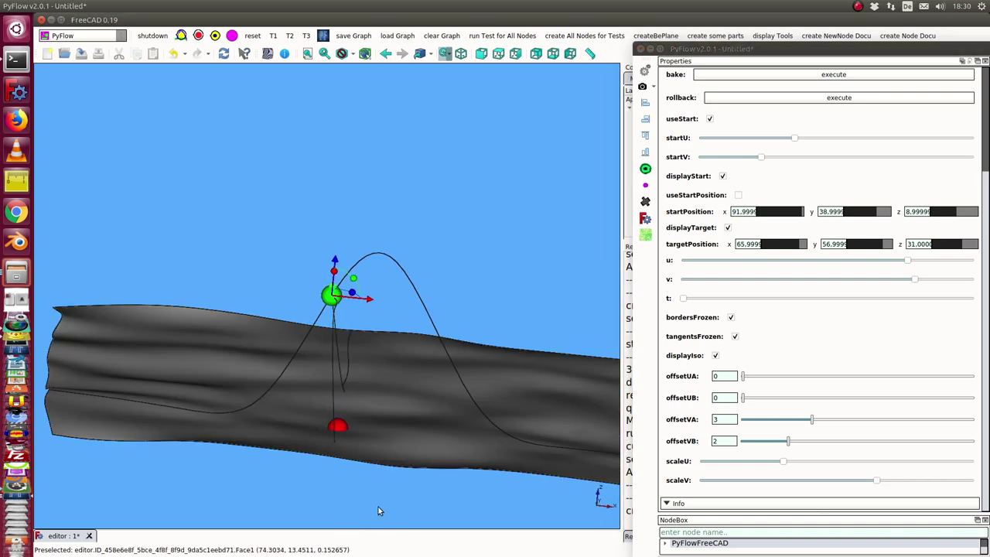
middle_click_drag(379, 511, 391, 469)
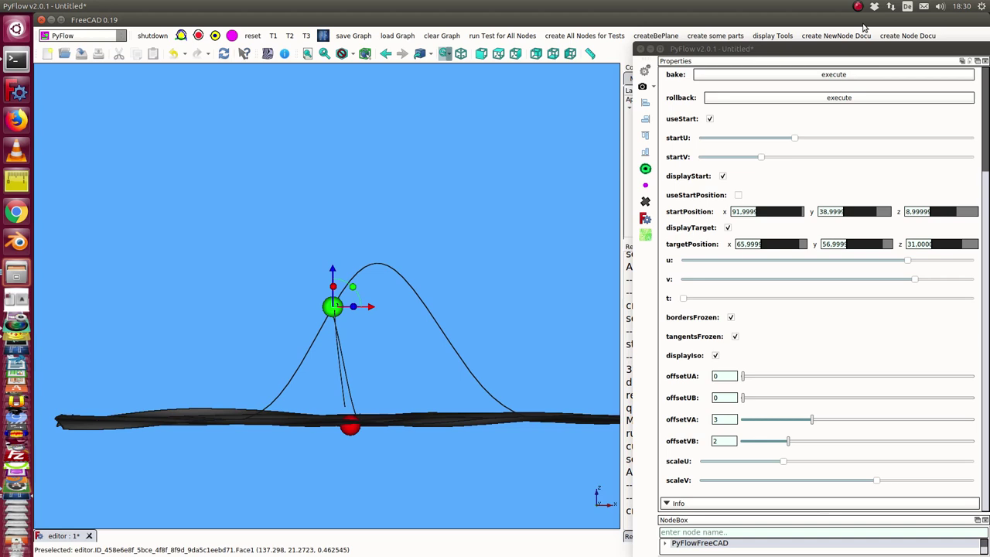
left_click_drag(793, 139, 821, 134)
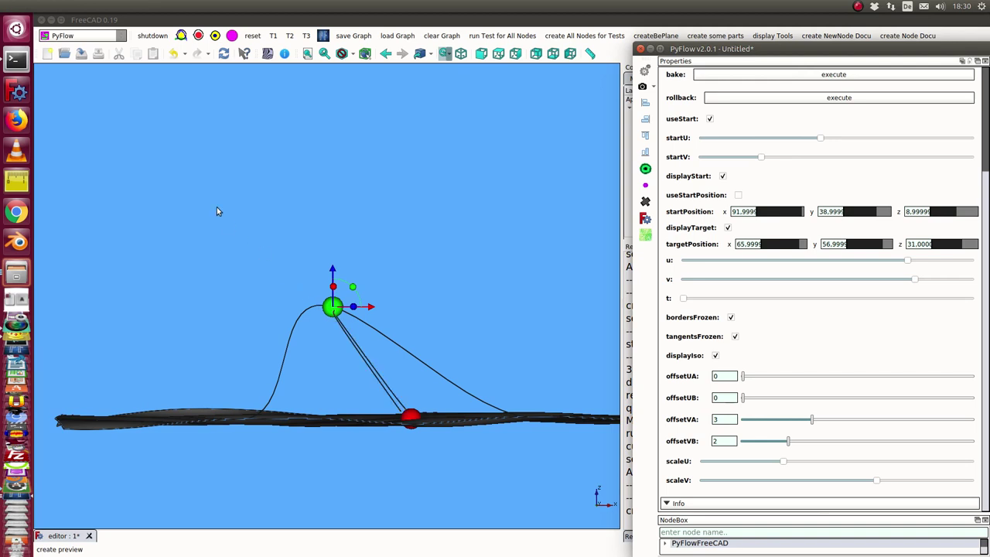
mouse_move(334, 269)
left_mouse_down()
mouse_move(345, 242)
mouse_move(299, 268)
left_mouse_up()
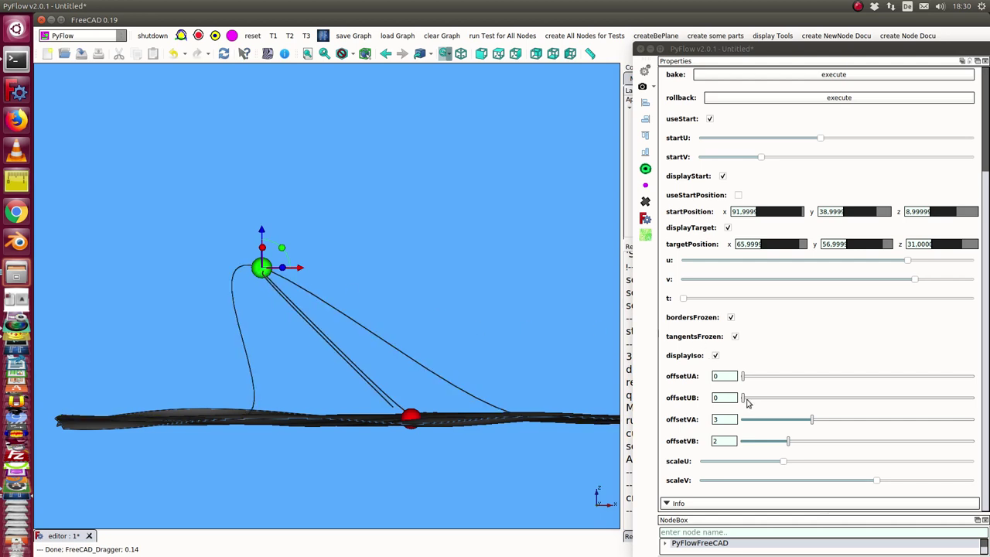
Step: Lower the u parameter and bring the start point back along U and V beneath the target
left_click(872, 261)
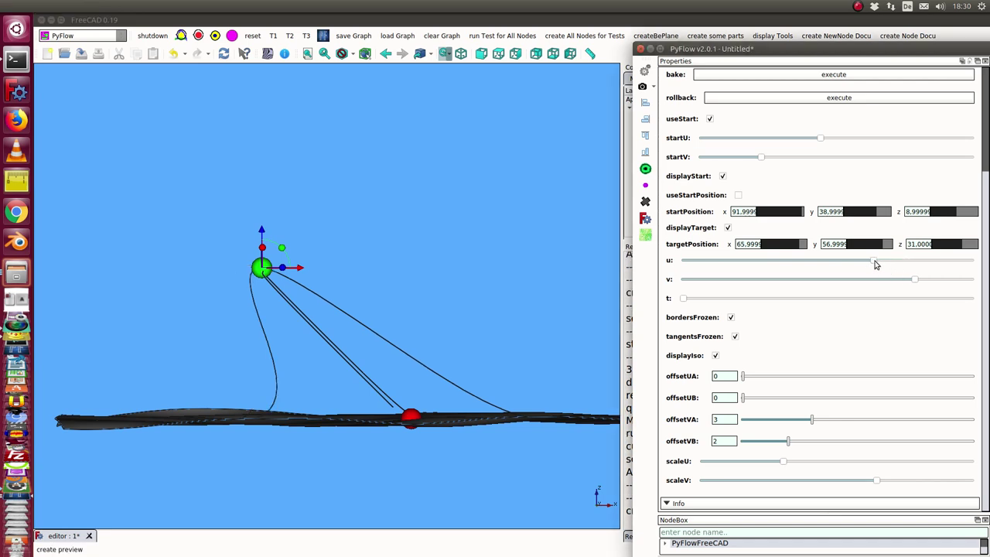
left_click_drag(876, 264, 822, 267)
mouse_move(817, 139)
left_mouse_down()
mouse_move(871, 137)
mouse_move(776, 143)
left_mouse_up()
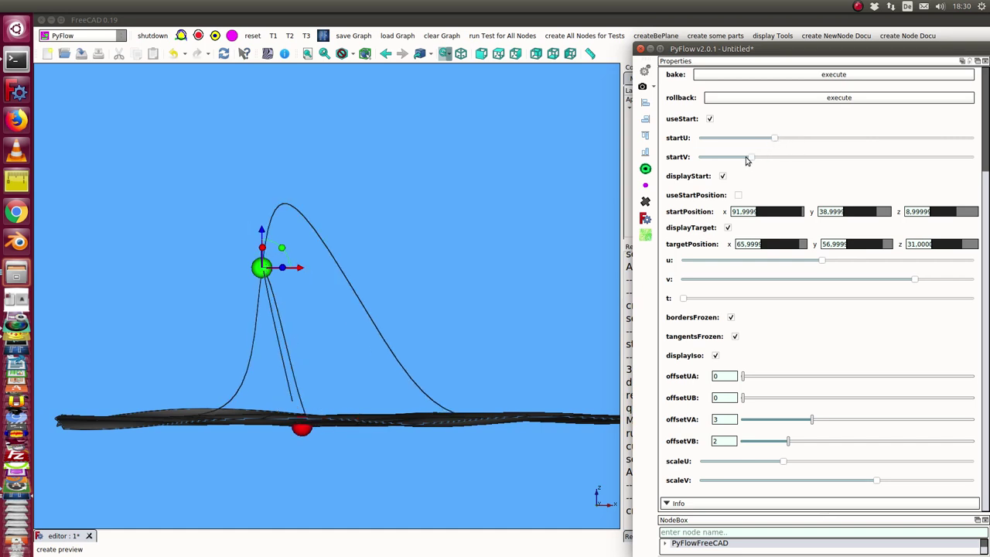
left_click_drag(749, 159, 747, 160)
mouse_move(99, 256)
middle_mouse_down()
mouse_move(144, 266)
mouse_move(132, 245)
mouse_move(188, 251)
mouse_move(418, 379)
middle_mouse_up()
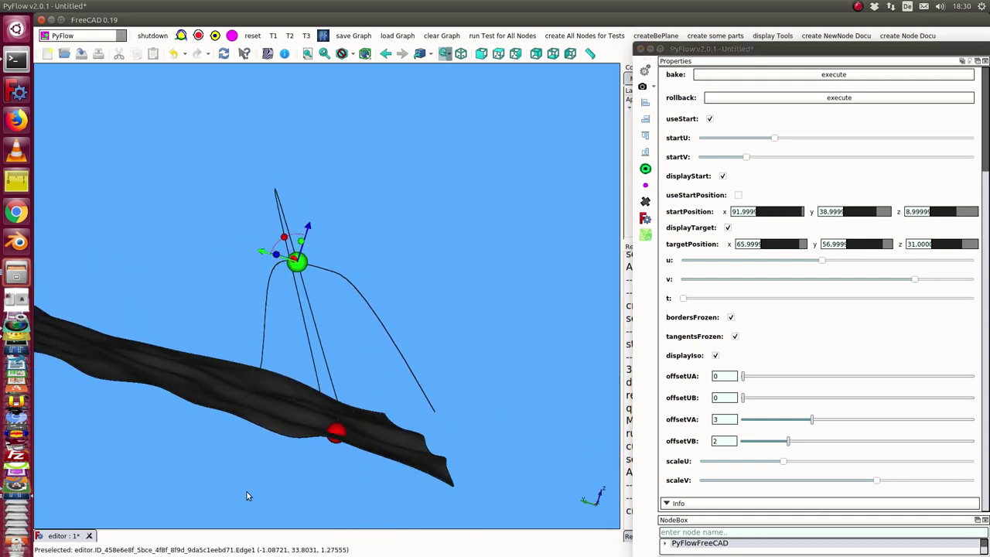
Step: Switch to side view and shift the start point along V into a symmetric arch
key("1")
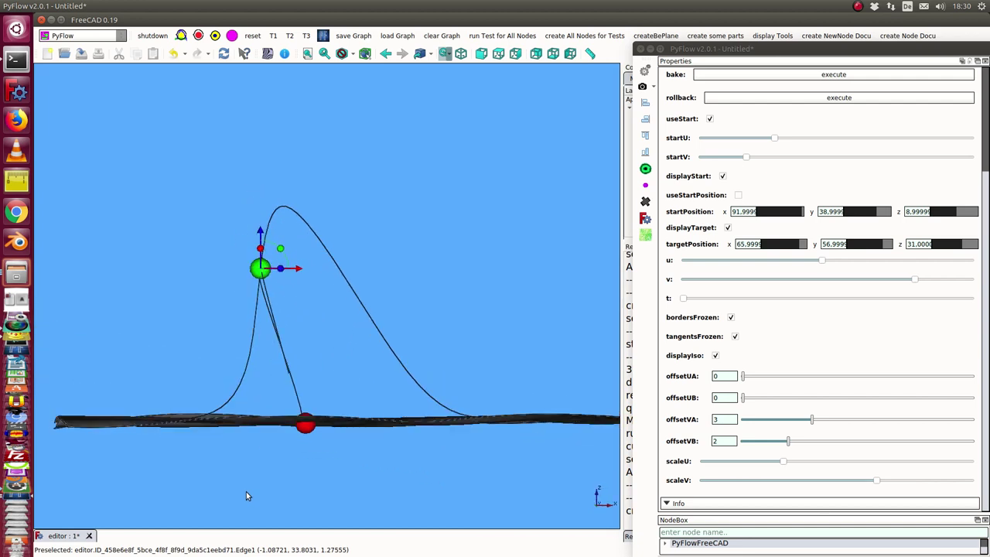
key("3")
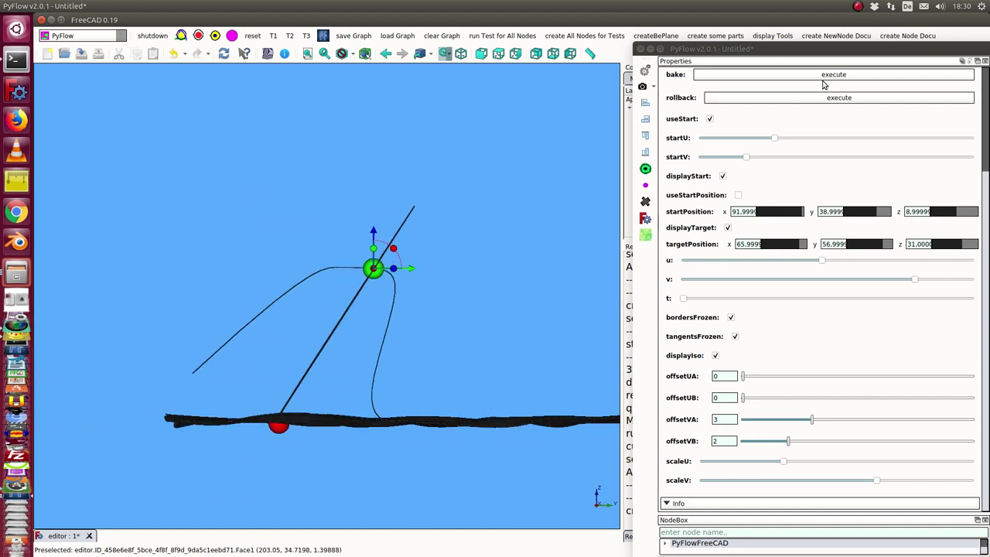
left_click_drag(737, 159, 832, 158)
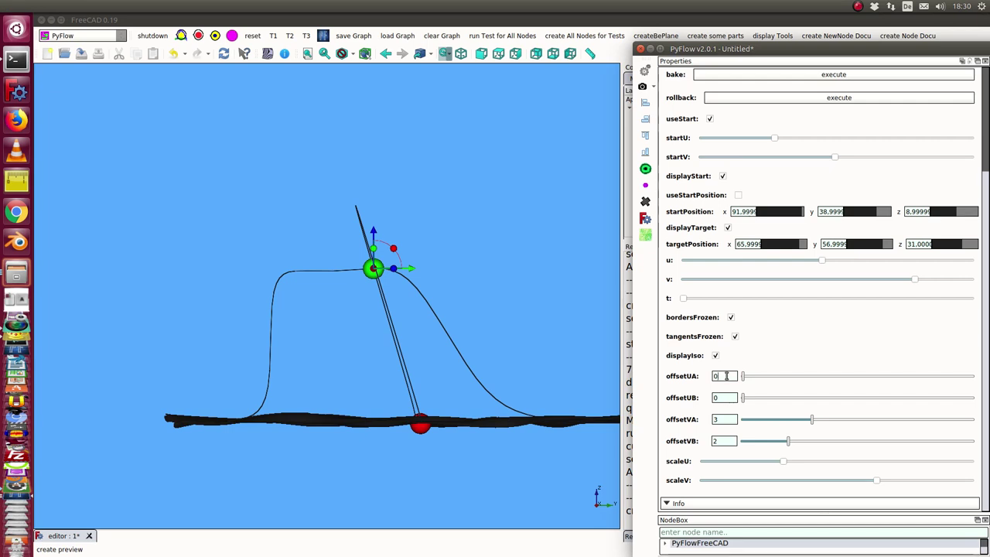
Step: Set offsetUA to 1, offsetVA and offsetVB to 0, and lower v
scroll(725, 376, "up", 1)
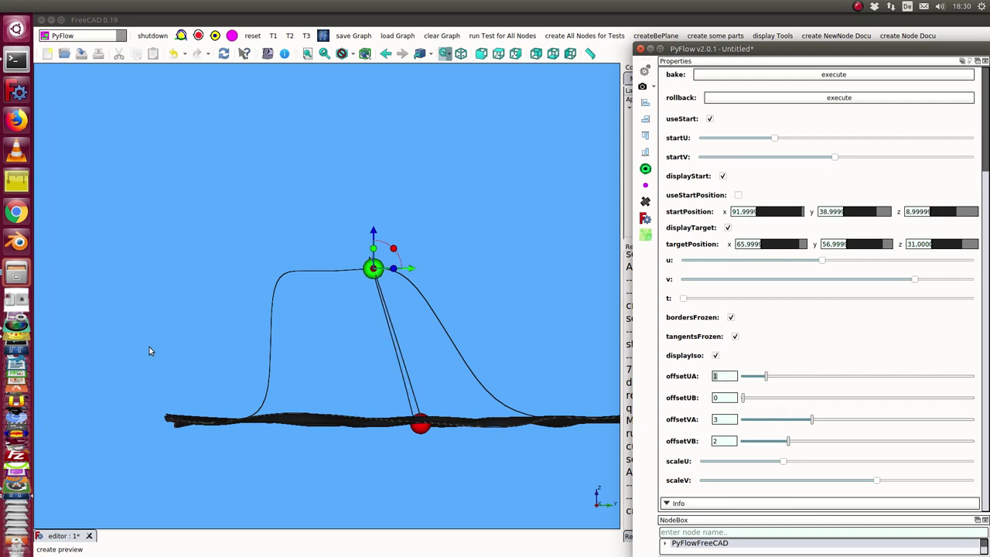
scroll(724, 420, "down", 1)
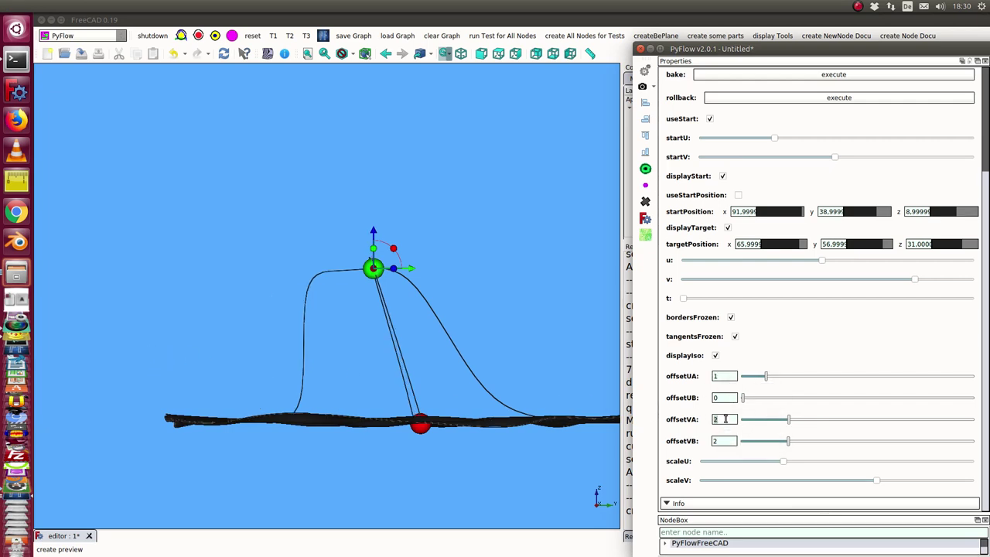
scroll(724, 419, "down", 1)
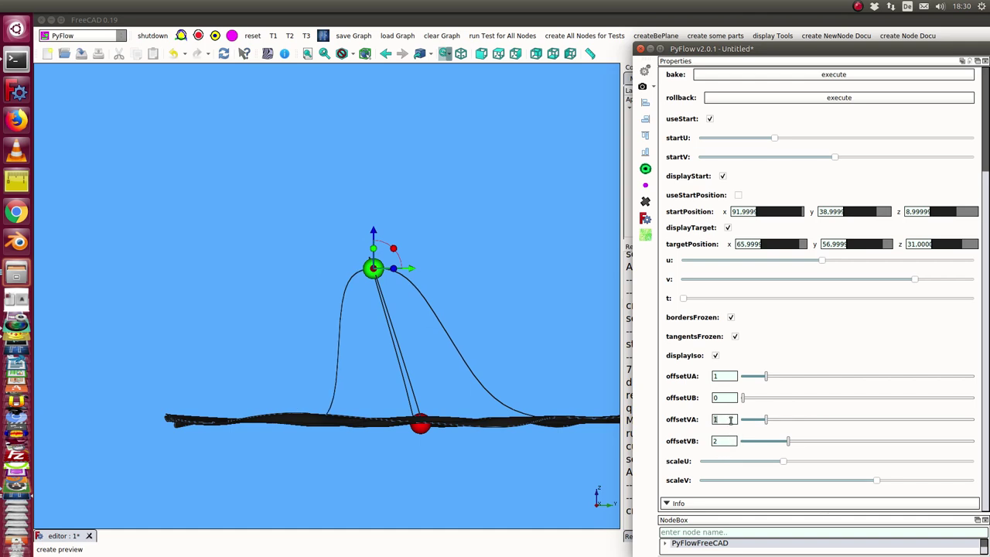
scroll(730, 419, "down", 1)
scroll(725, 441, "down", 1)
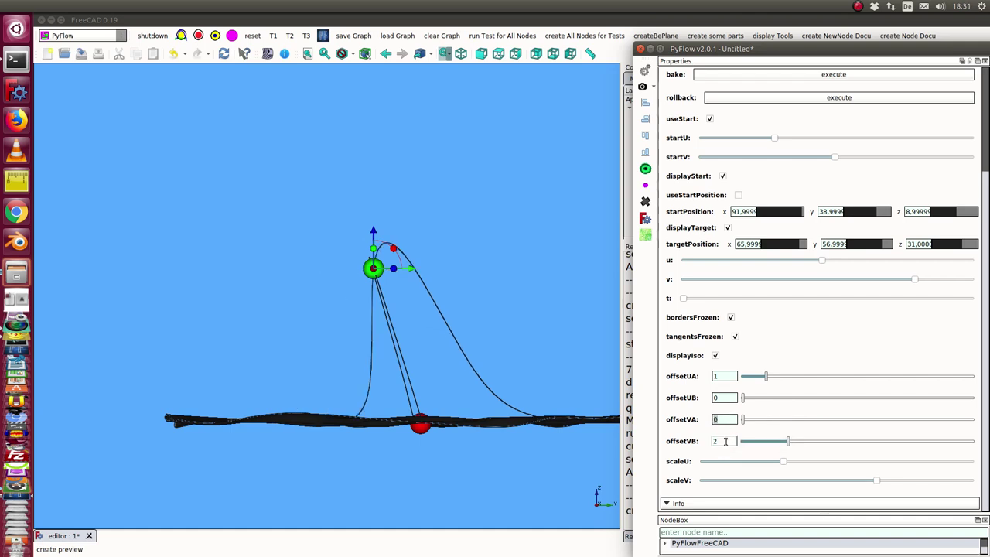
scroll(725, 441, "down", 1)
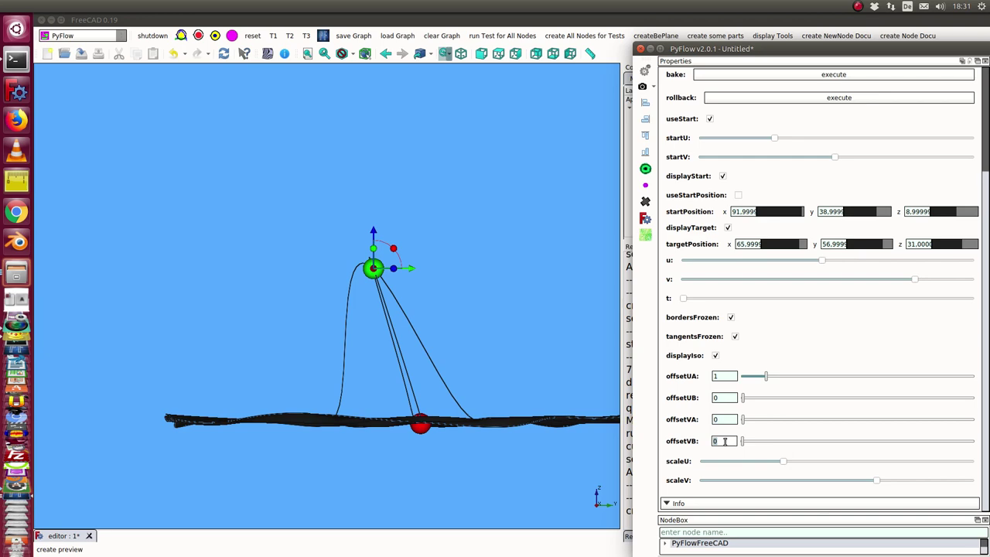
left_click(764, 279)
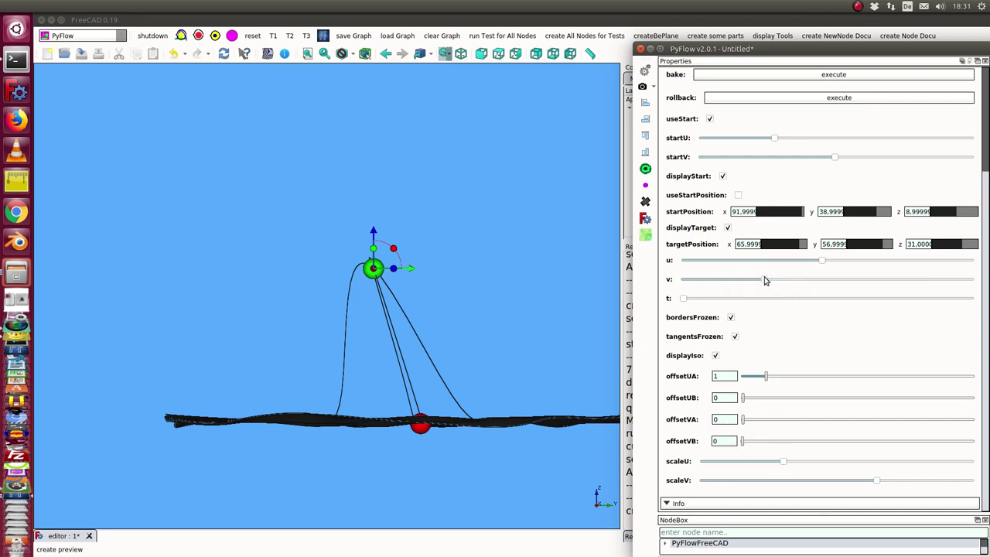
Step: Orbit the 3D view to inspect the surface tilted and from above
mouse_move(141, 340)
middle_mouse_down()
mouse_move(228, 376)
mouse_move(124, 336)
middle_mouse_up()
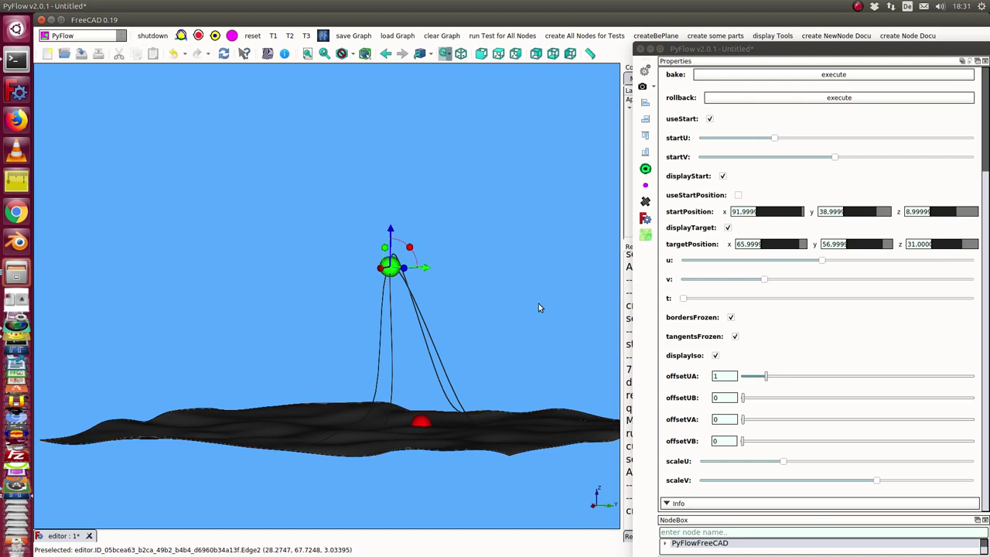
middle_click_drag(540, 310, 508, 343)
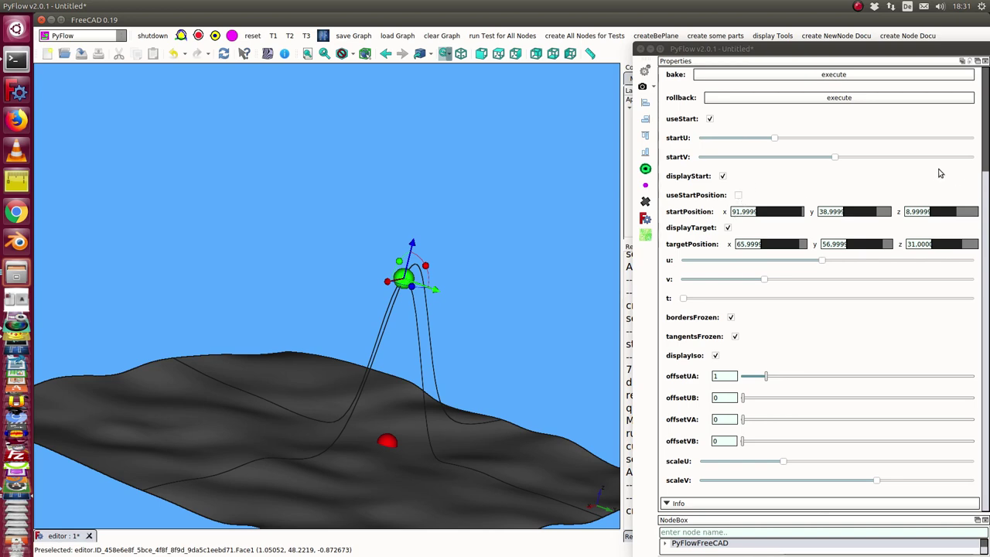
Step: Select the FreeCAD_Dragger1 node and start its dragger
mouse_move(812, 49)
left_mouse_down()
mouse_move(627, 133)
mouse_move(677, 67)
left_mouse_up()
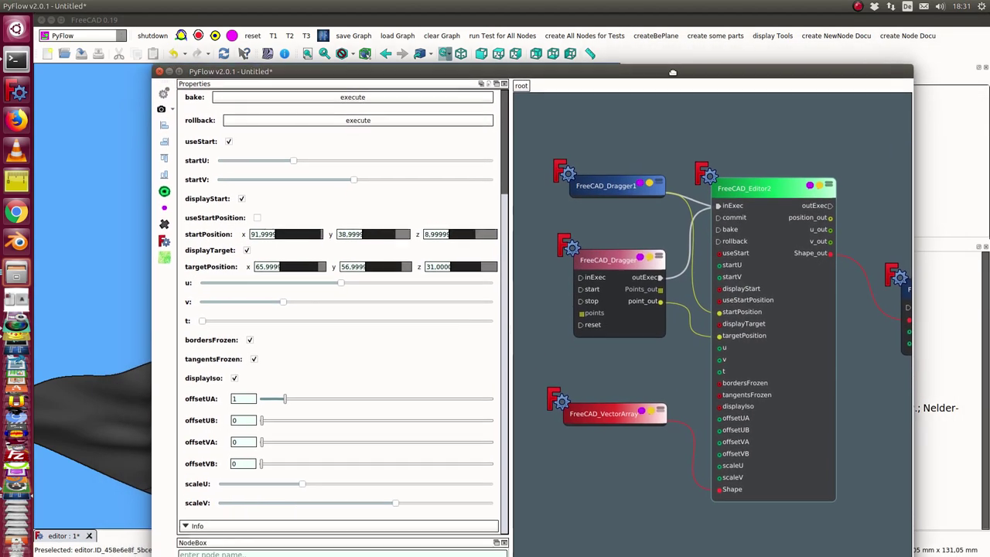
left_click(606, 186)
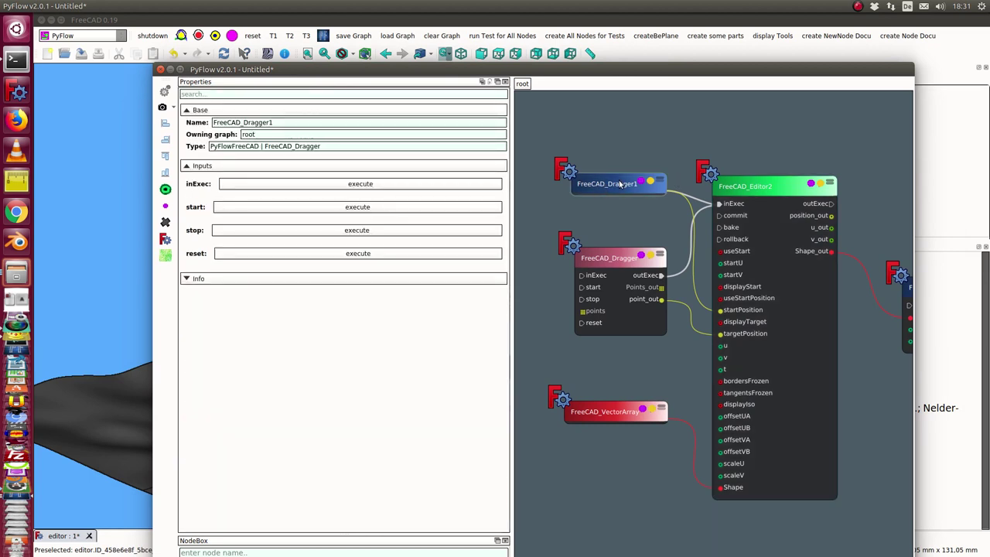
left_click(244, 211)
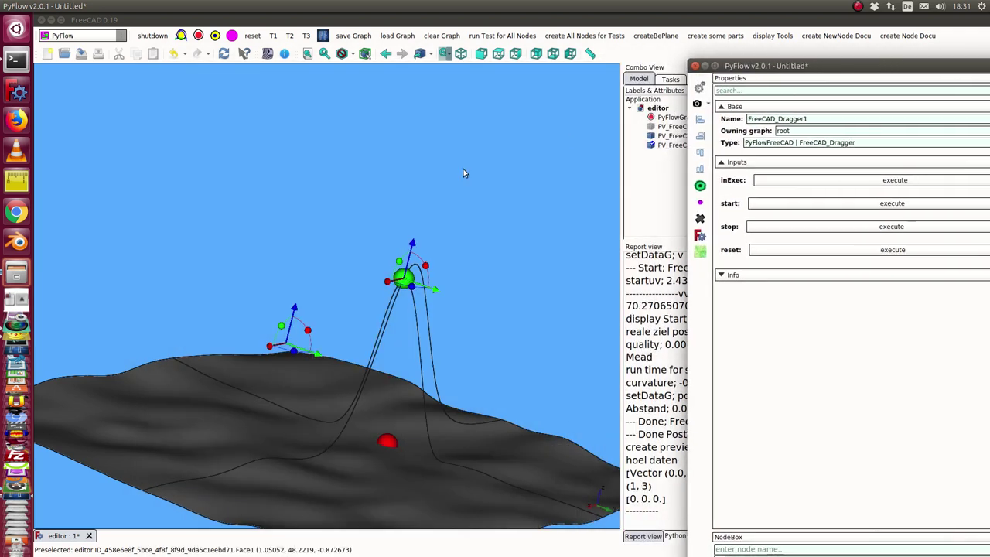
Step: Move the small dragger gizmo right, then down across the surface
middle_click_drag(463, 174, 229, 377)
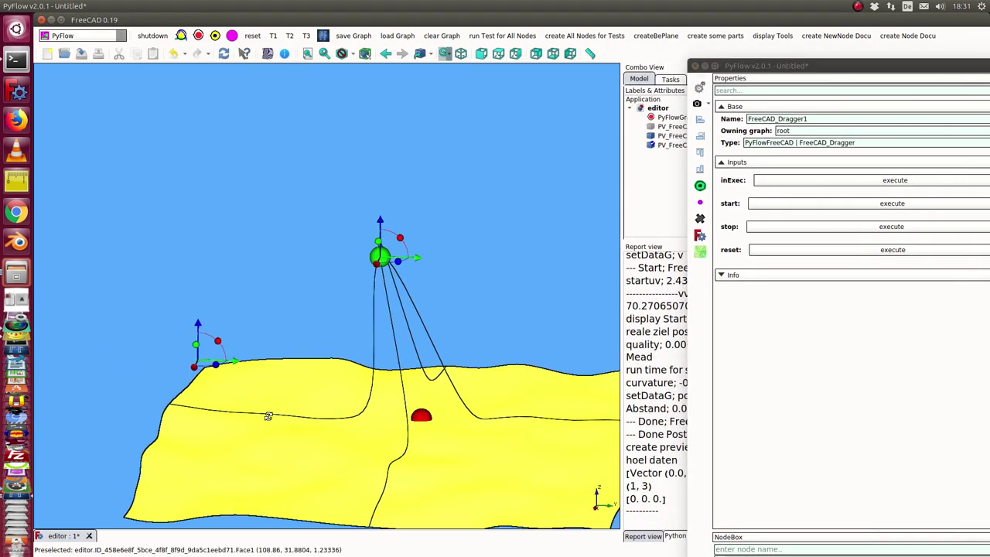
left_click_drag(229, 377, 250, 272)
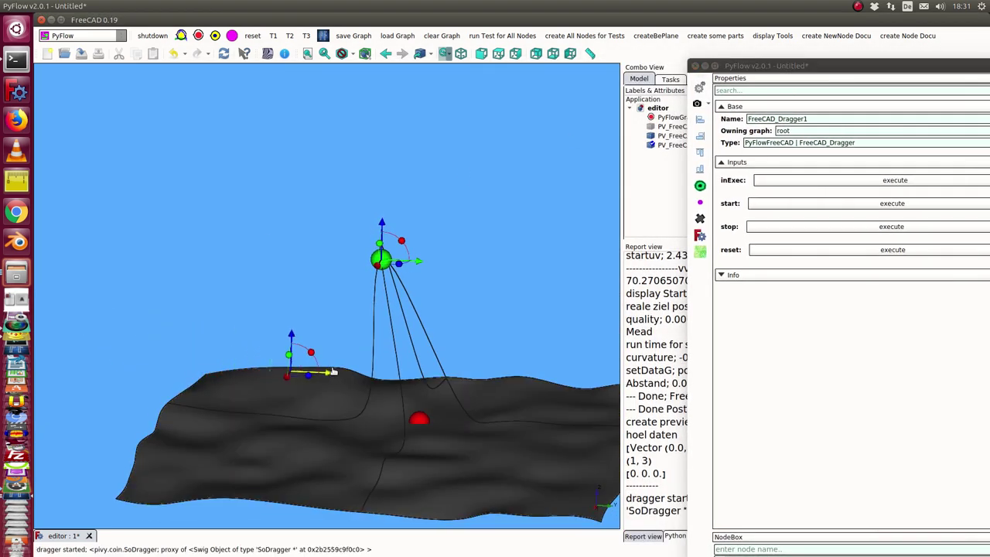
middle_click_drag(250, 272, 272, 336)
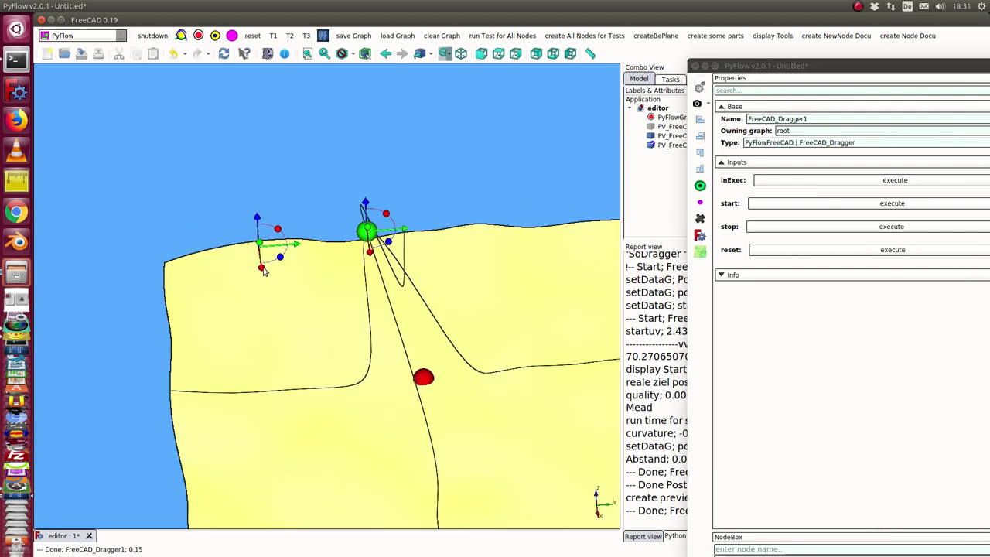
left_click_drag(263, 268, 288, 407)
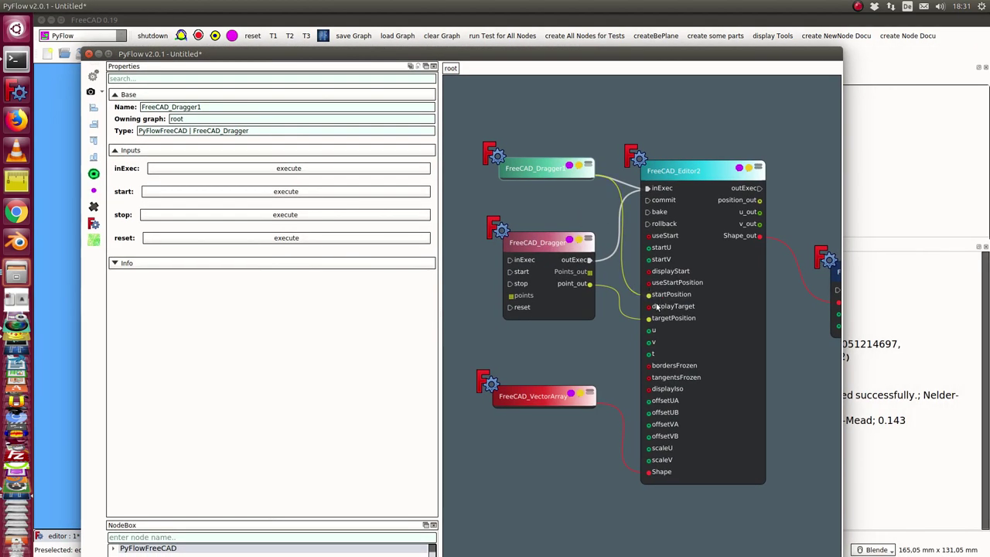
Step: Select FreeCAD_Editor2 and enable useStartPosition, moving the red start marker to the second dragger
left_click(684, 173)
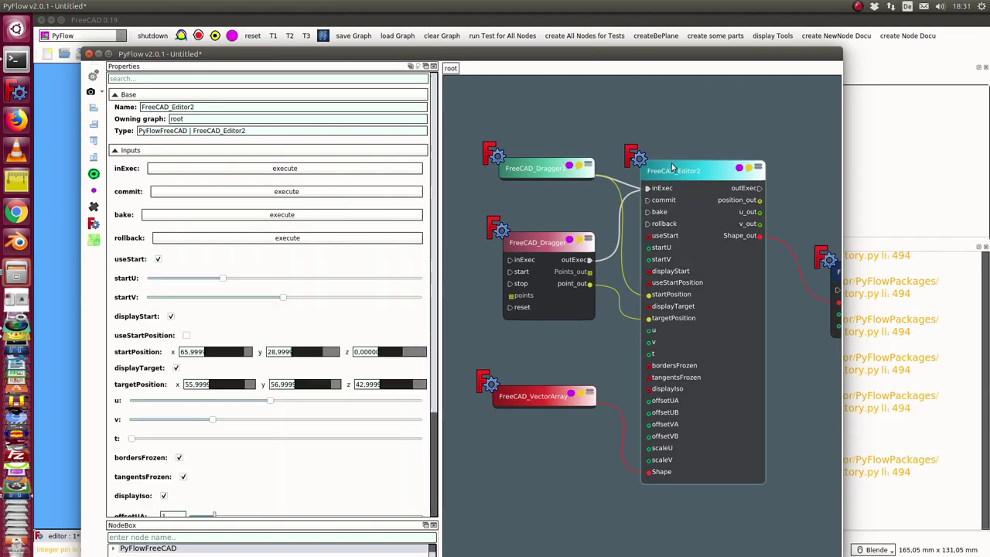
left_click_drag(401, 51, 695, 2)
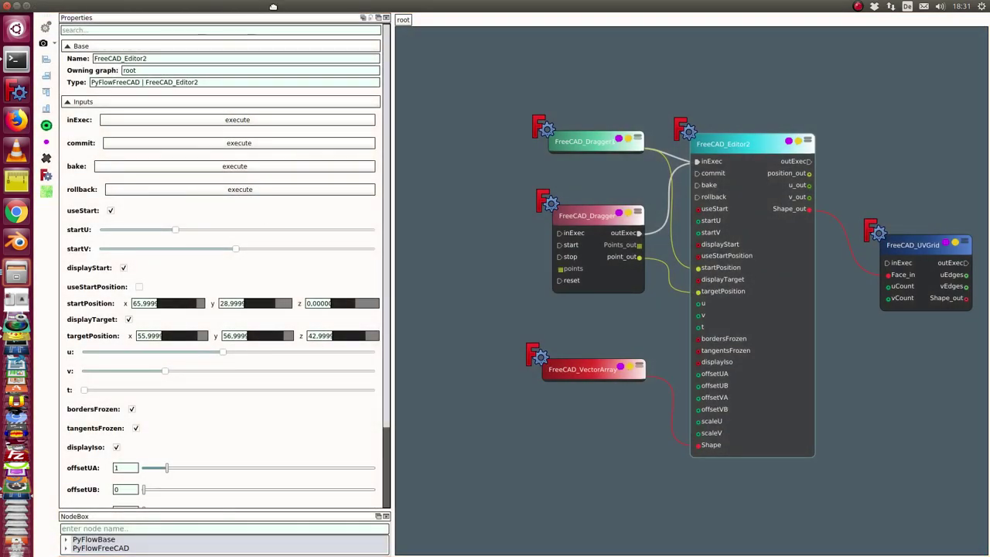
left_click_drag(255, 8, 818, 45)
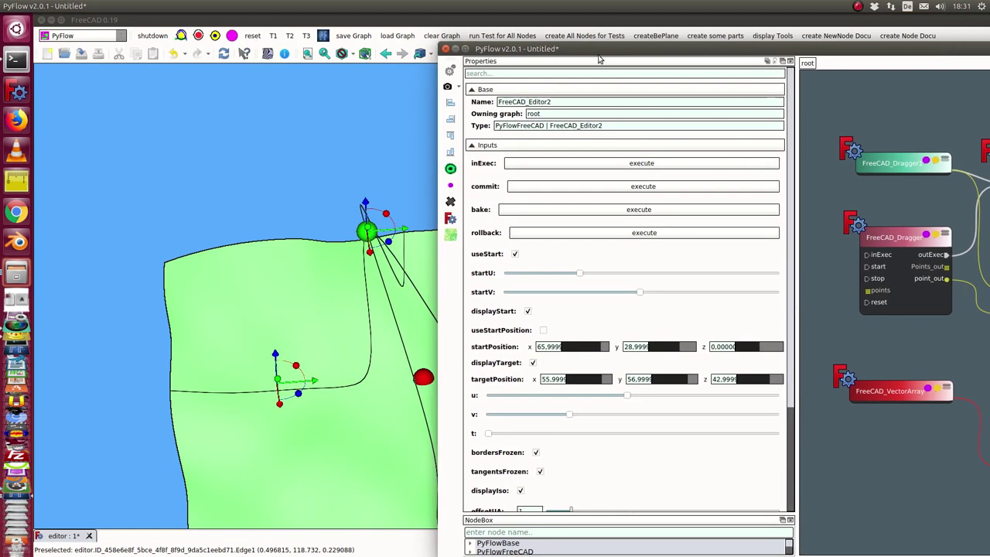
left_click_drag(527, 48, 701, 26)
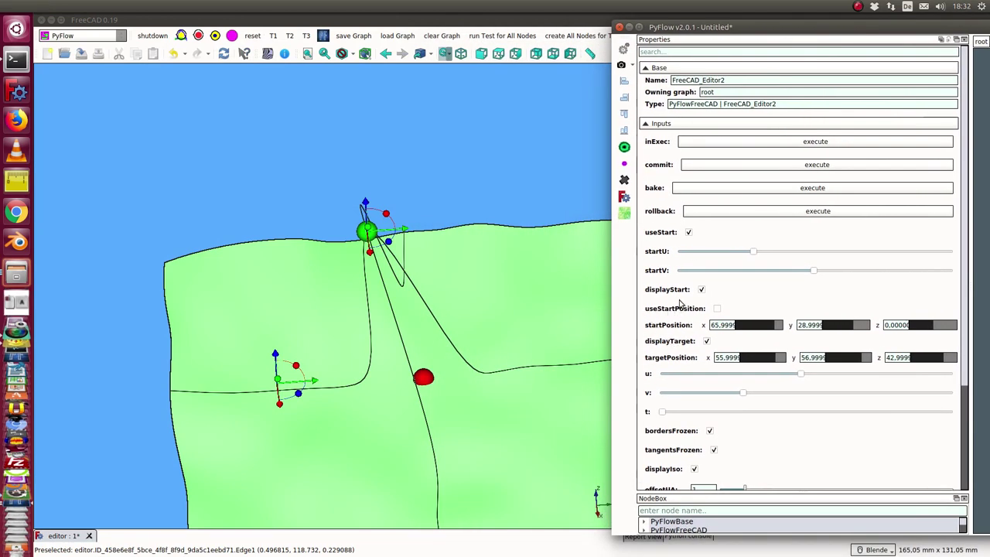
left_click(717, 310)
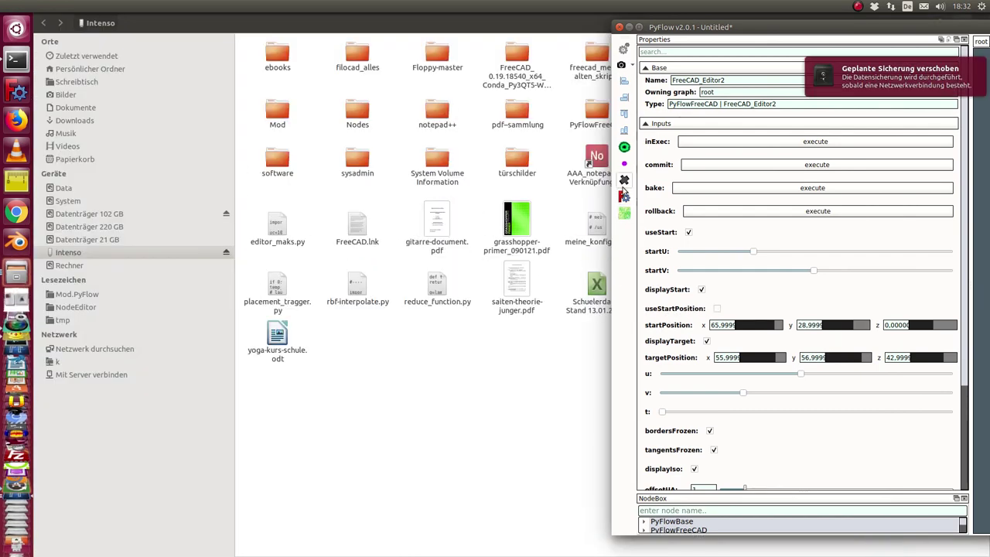
left_click(624, 197)
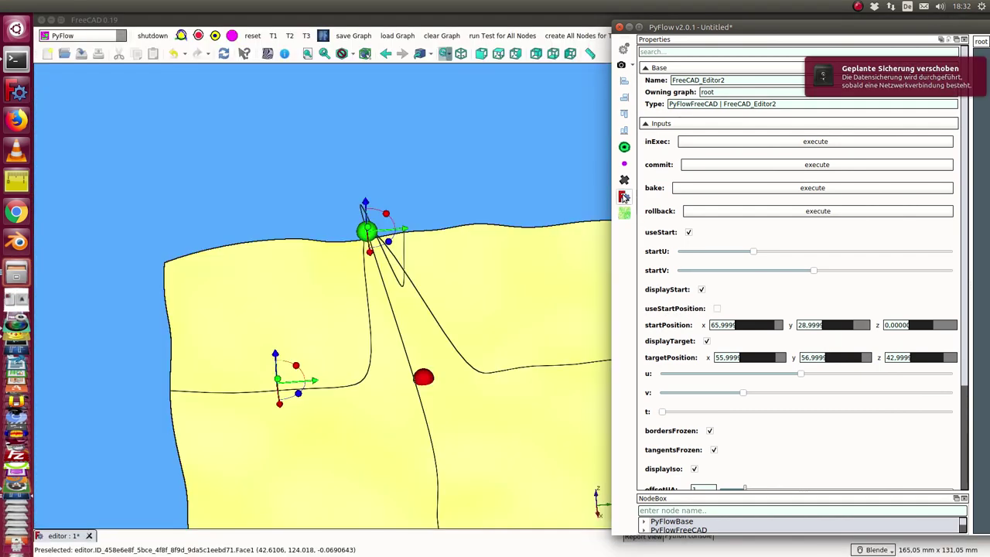
left_click(716, 308)
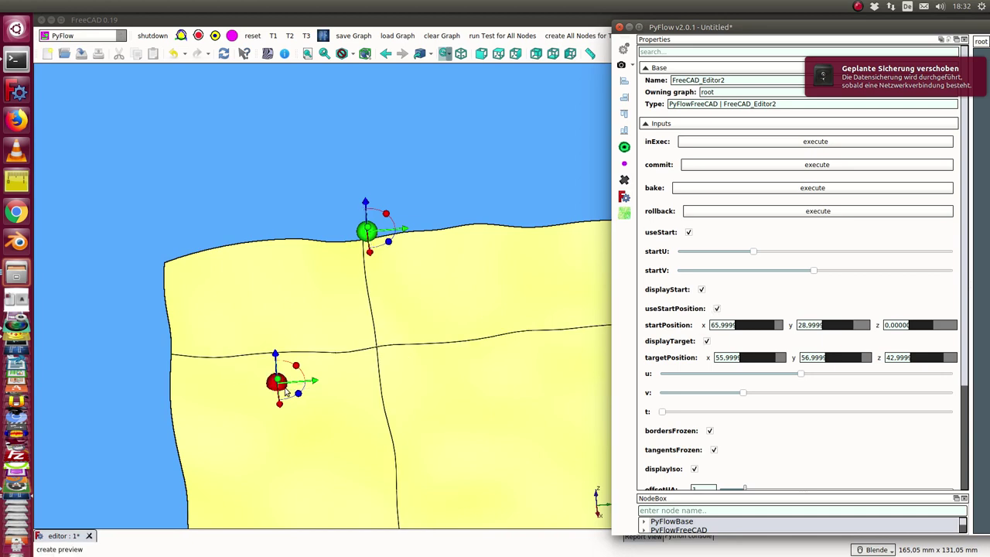
Step: Nudge the upper dragger sideways and back, and pull the lower dragger upward
mouse_move(286, 393)
middle_mouse_down()
mouse_move(299, 348)
mouse_move(272, 351)
mouse_move(287, 343)
mouse_move(294, 353)
middle_mouse_up()
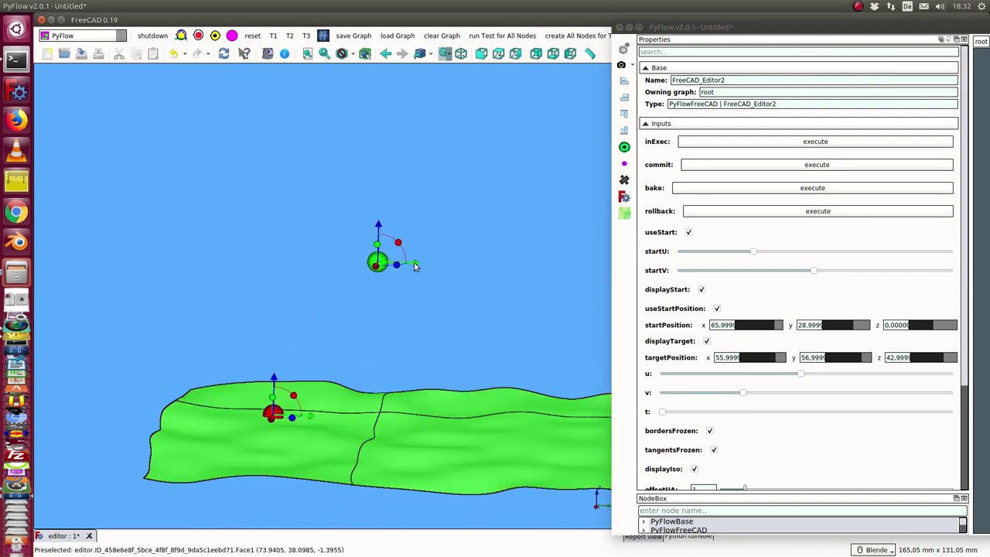
left_click_drag(415, 266, 463, 268)
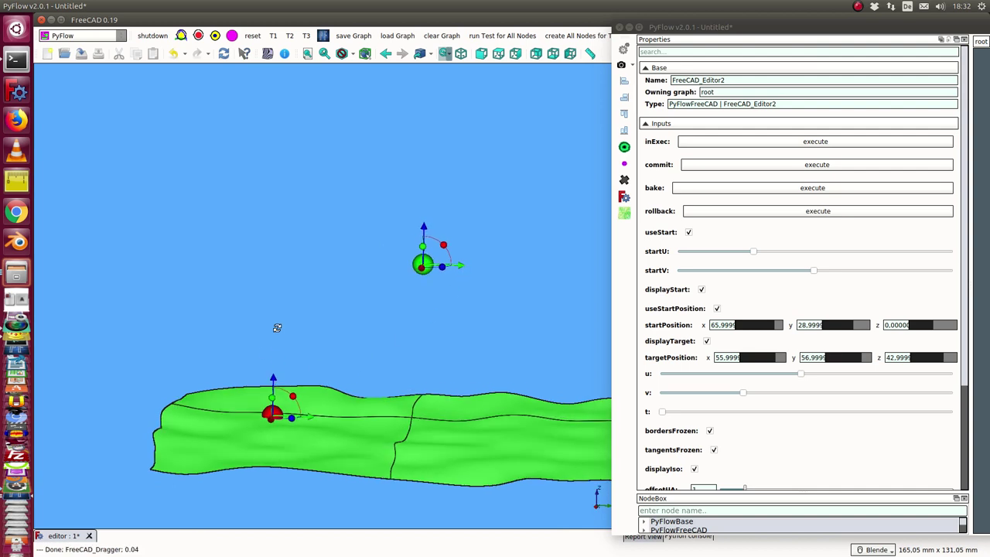
left_click_drag(273, 380, 276, 353)
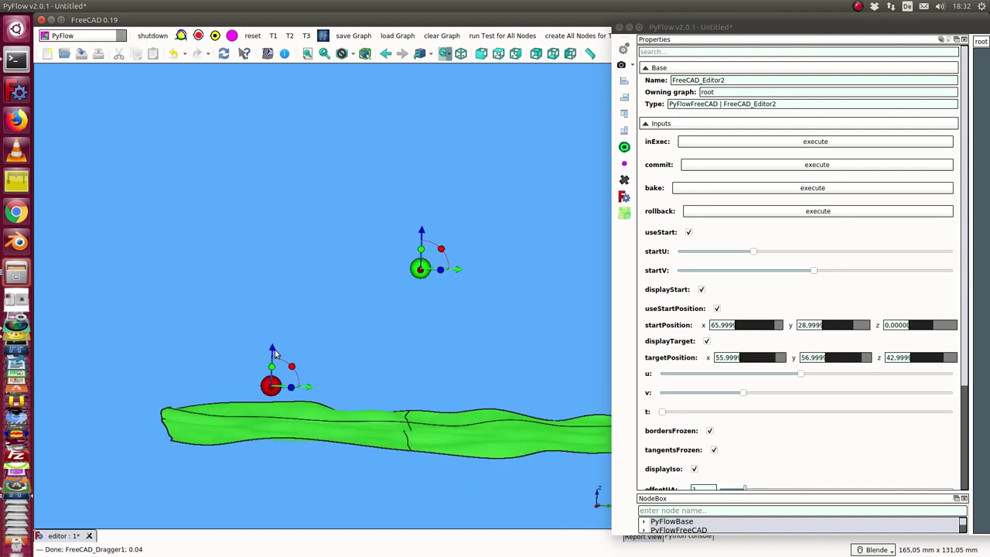
left_click_drag(458, 272, 387, 270)
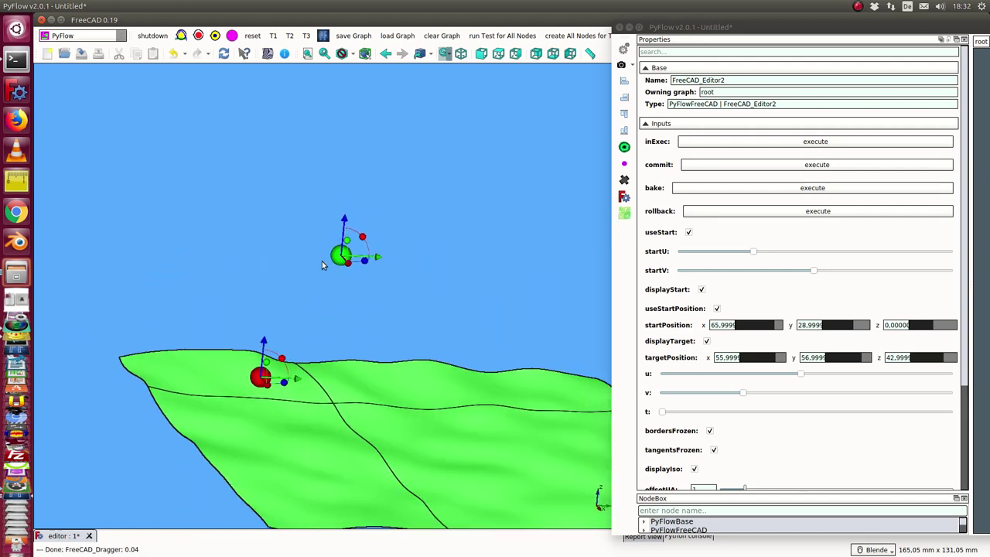
Step: Set offsetUA to 0 in the editor properties
scroll(741, 427, "down", 2)
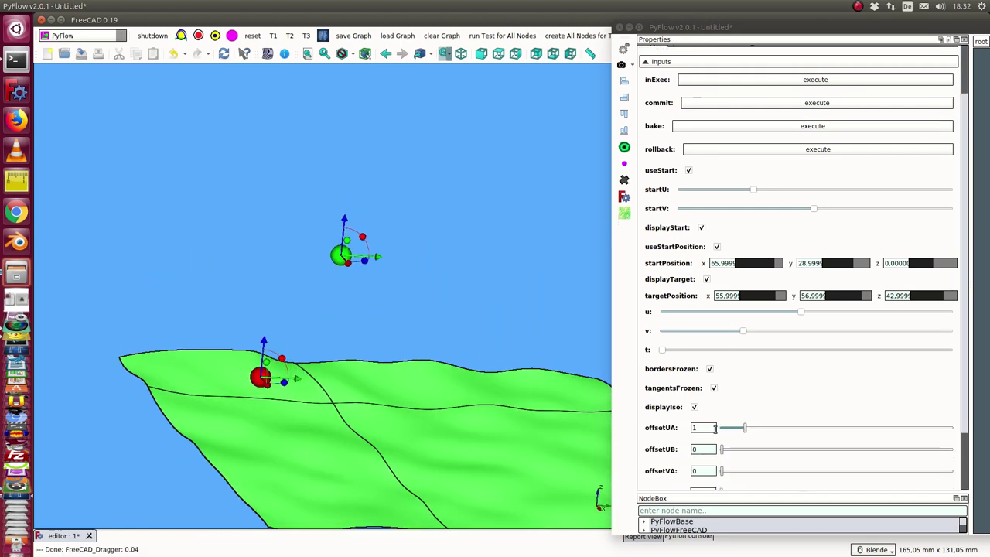
double_click(715, 428)
type("0")
scroll(711, 460, "down", 2)
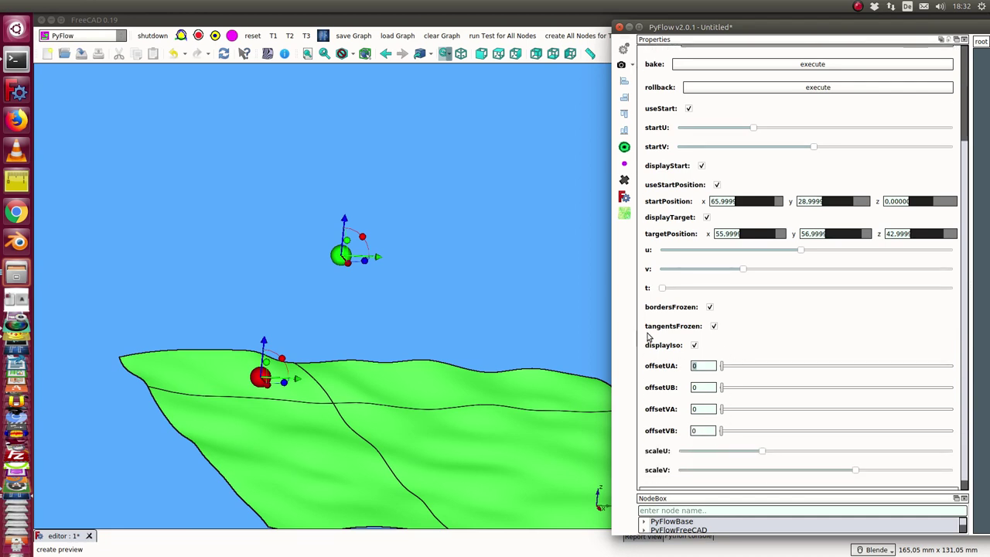
Step: Move the red start dragger to the right and select the tilted surface
left_click(458, 342)
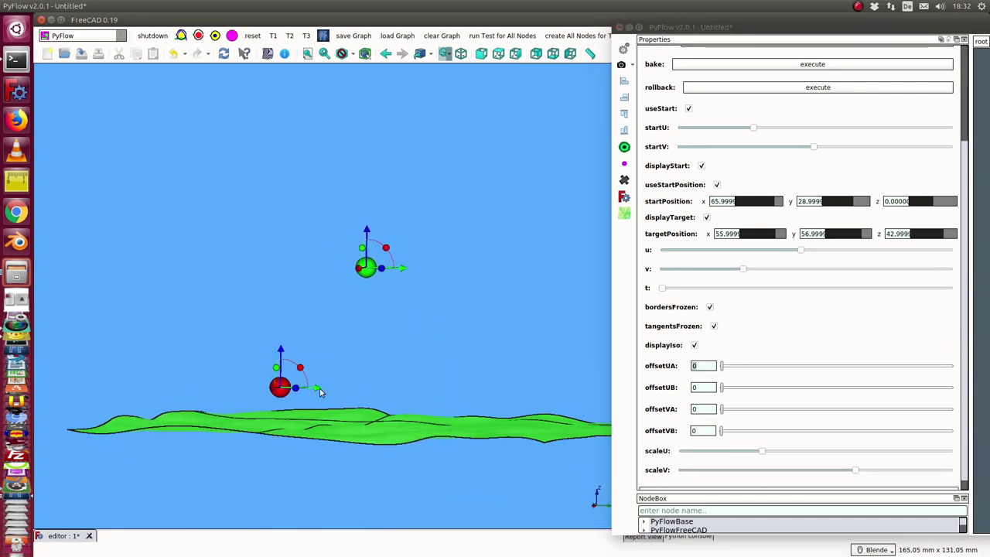
left_click_drag(321, 392, 365, 397)
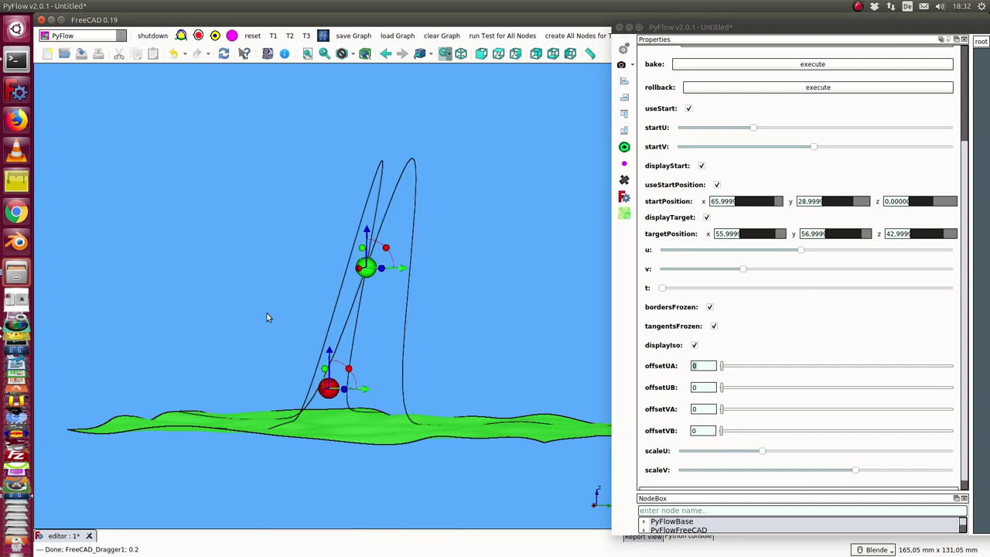
middle_click_drag(266, 317, 296, 394)
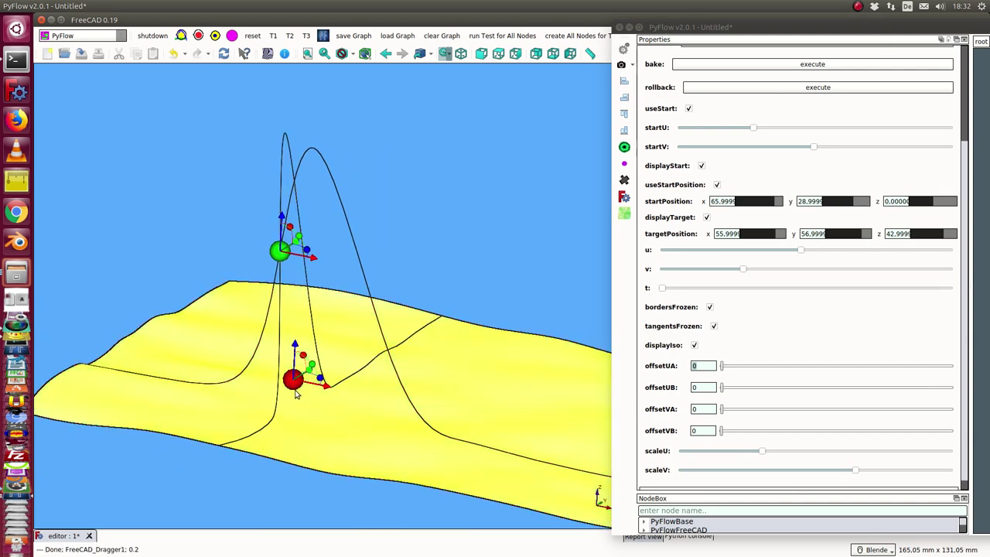
left_click(295, 393)
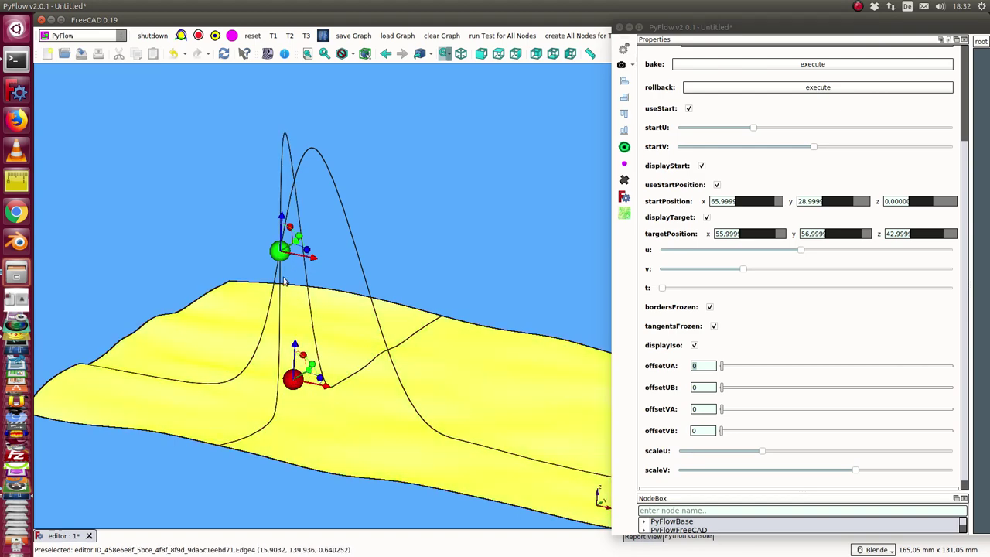
Step: Raise the u and v sliders so the peak reaches the green target, and untick displayIso
mouse_move(281, 254)
middle_mouse_down()
mouse_move(217, 281)
mouse_move(435, 325)
middle_mouse_up()
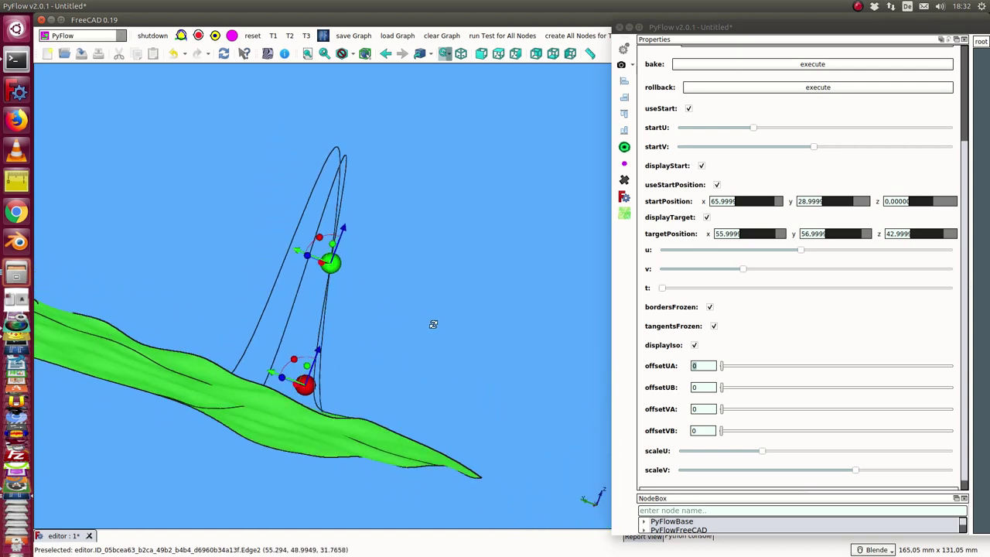
left_click_drag(801, 251, 924, 249)
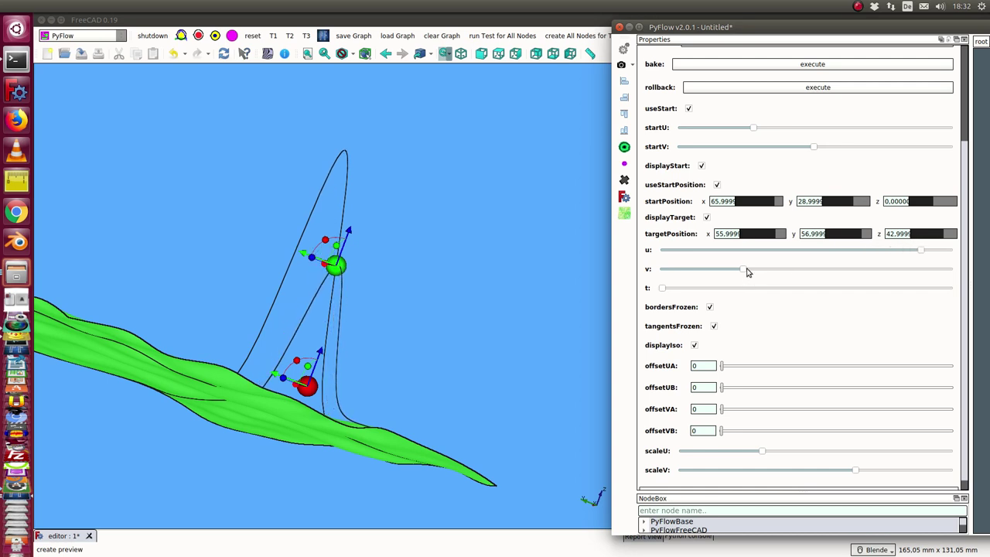
mouse_move(741, 272)
left_mouse_down()
mouse_move(932, 270)
mouse_move(919, 272)
left_mouse_up()
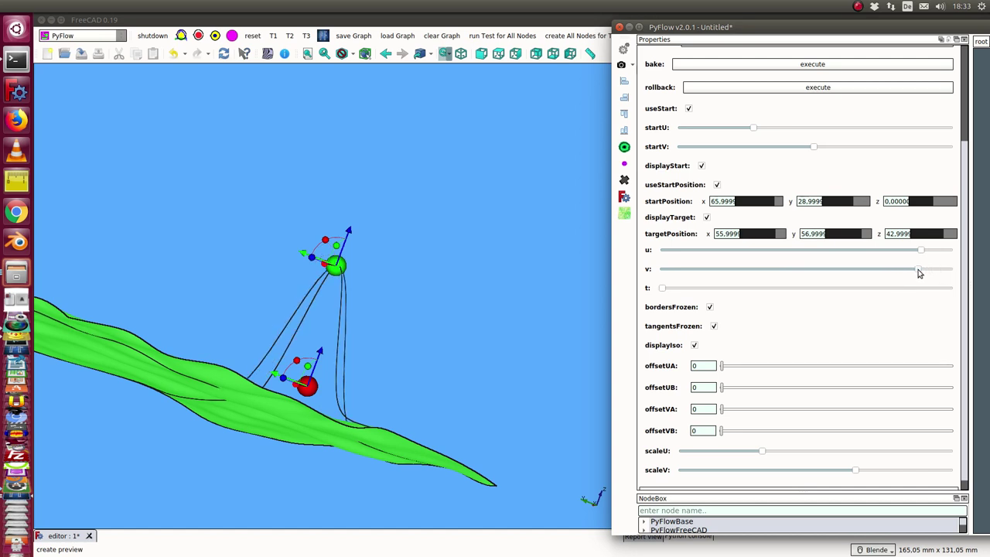
left_click(694, 347)
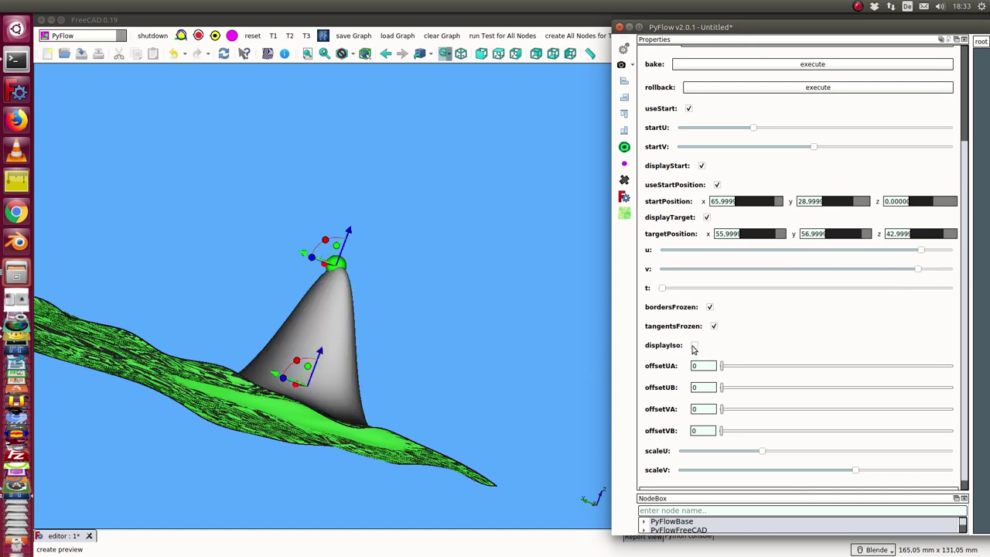